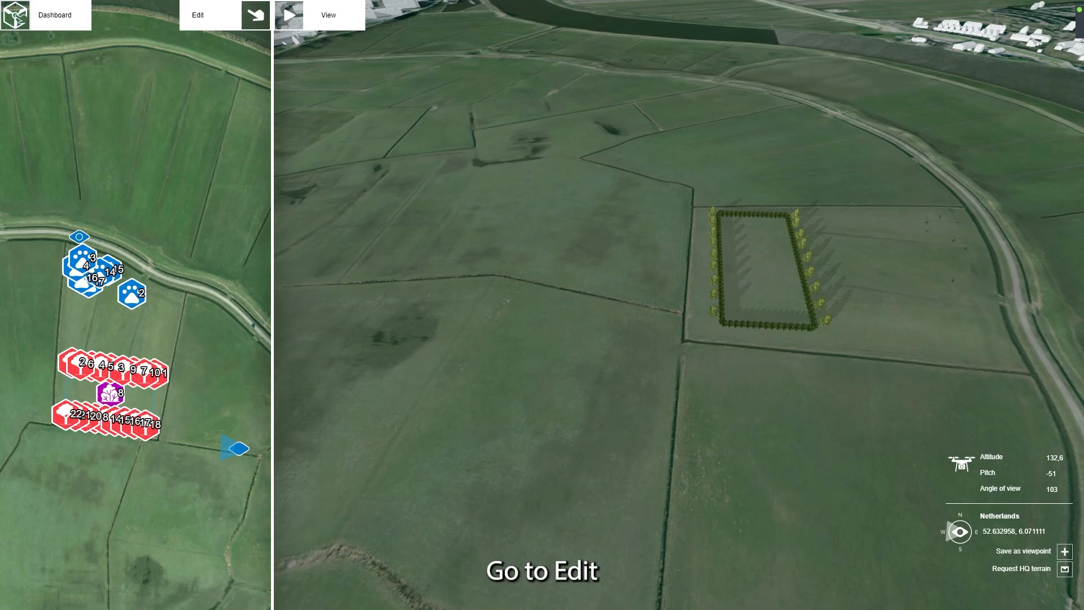
Step: Browse the preset 3D object models across all three pages and look over the options for requesting or adding a model
{"action": "left_click", "coordinate": [259, 27]}
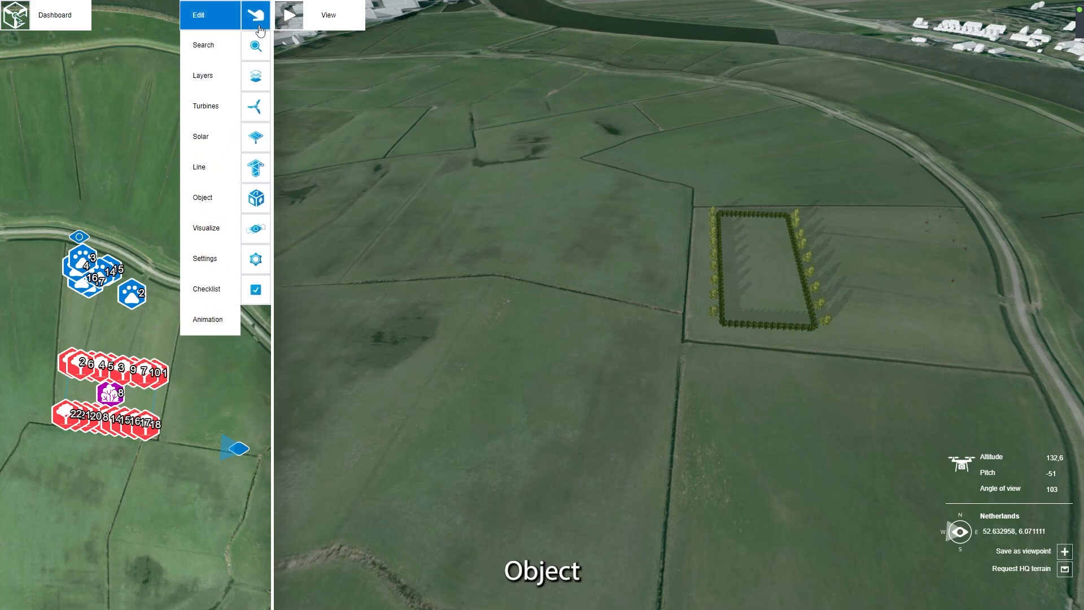
{"action": "left_click", "coordinate": [257, 197]}
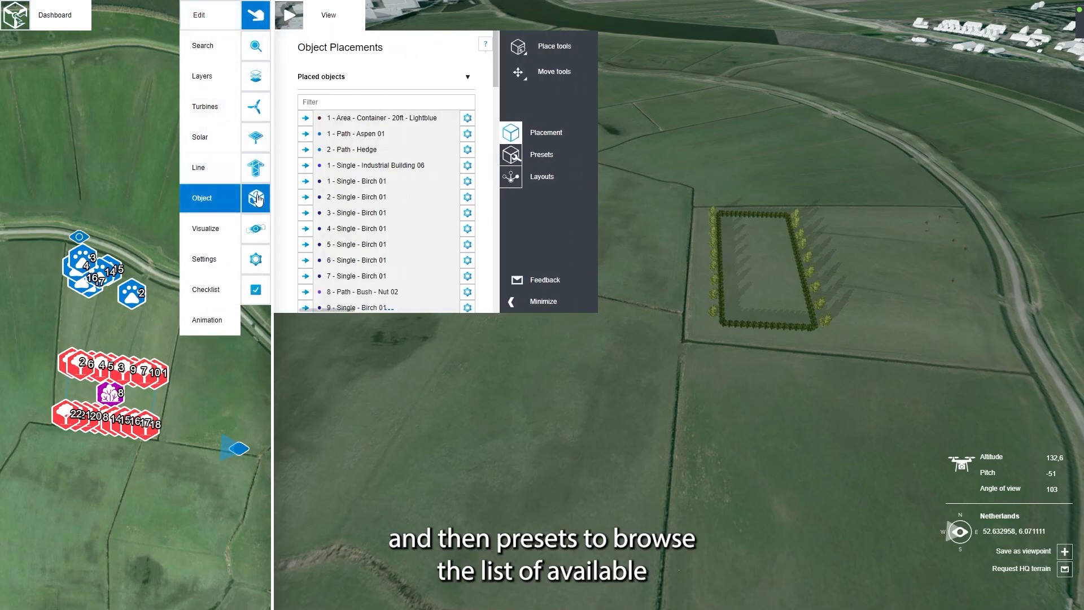
{"action": "left_click", "coordinate": [511, 154]}
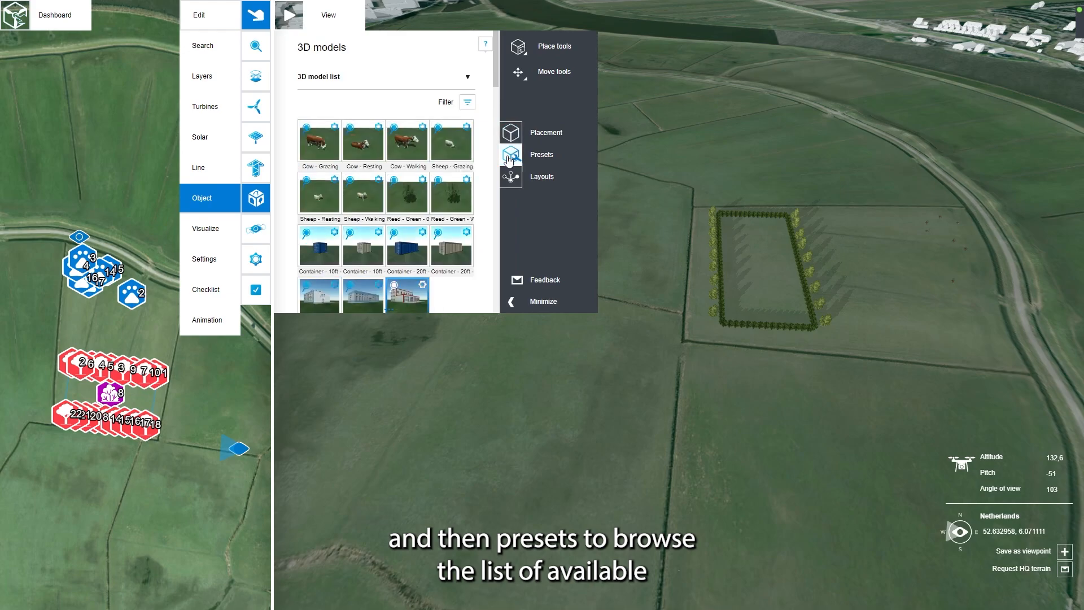
{"action": "scroll", "coordinate": [460, 182], "scroll_direction": "down", "scroll_amount": 1}
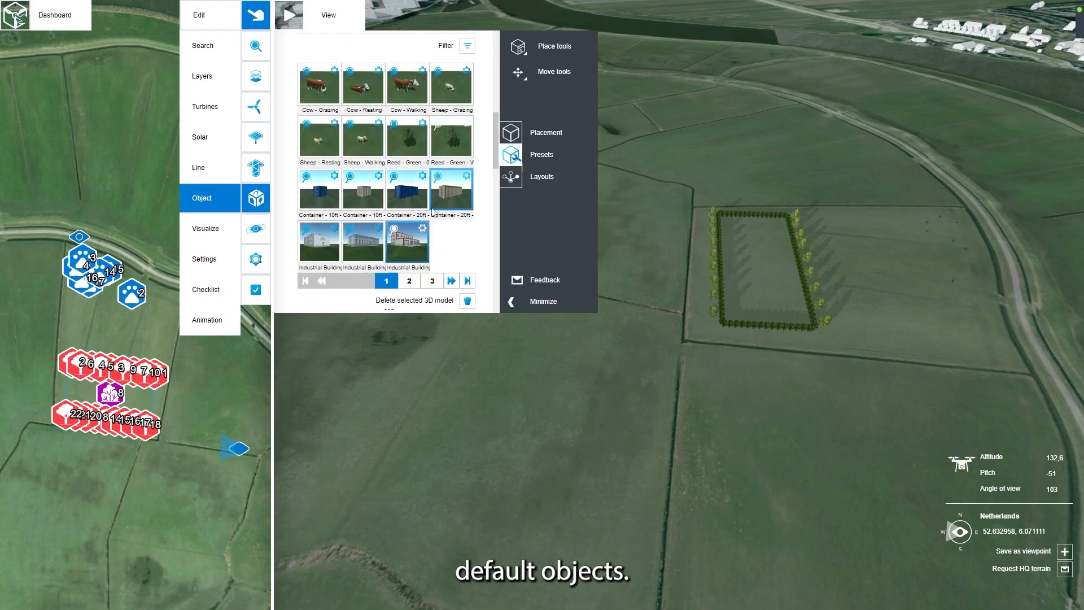
{"action": "left_click", "coordinate": [405, 284]}
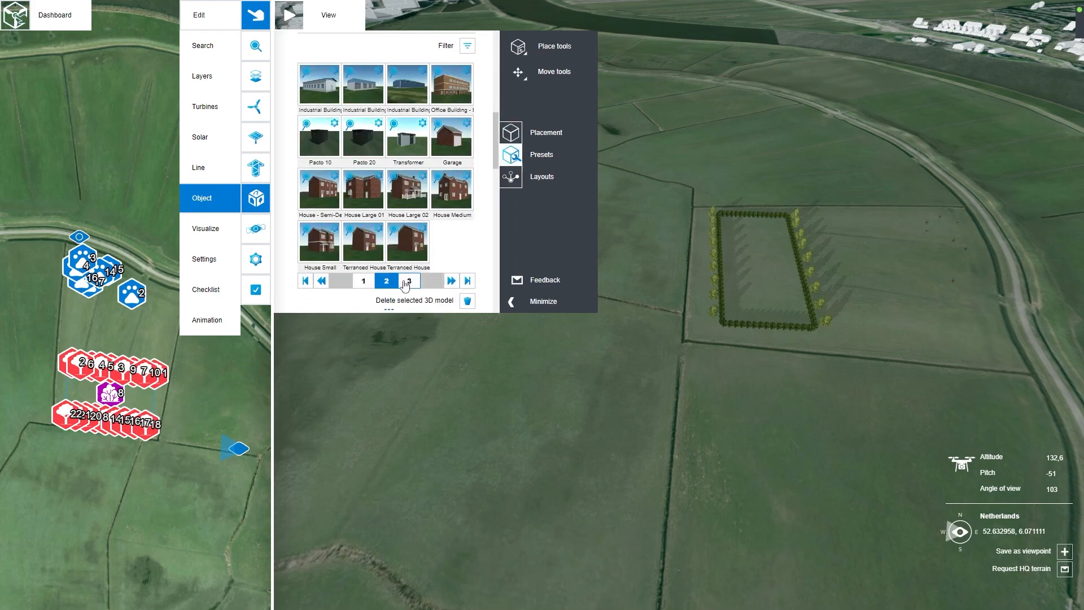
{"action": "left_click", "coordinate": [407, 281]}
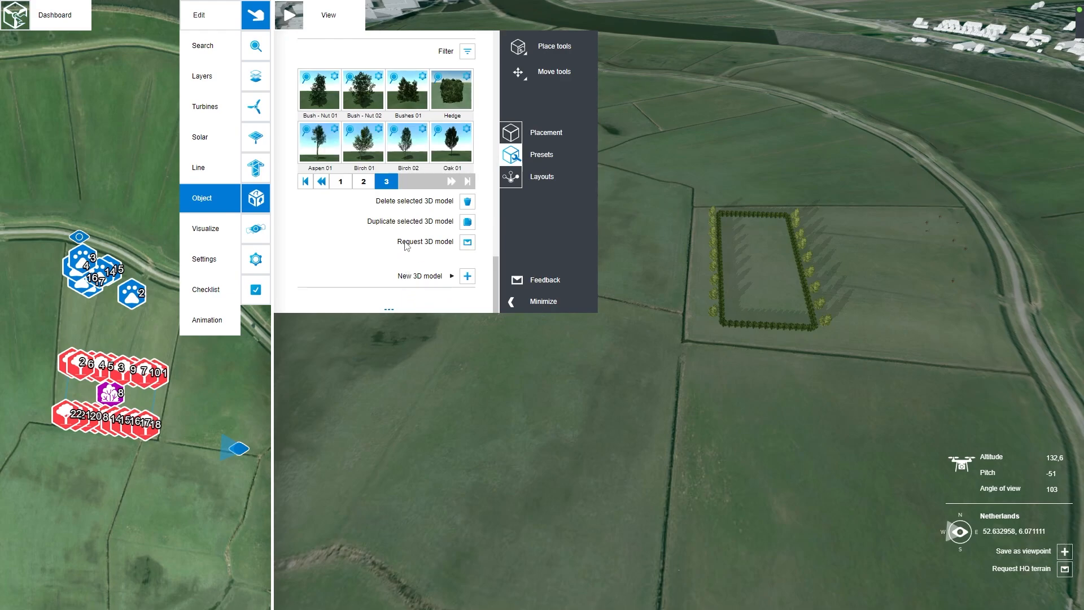
{"action": "left_click", "coordinate": [342, 183]}
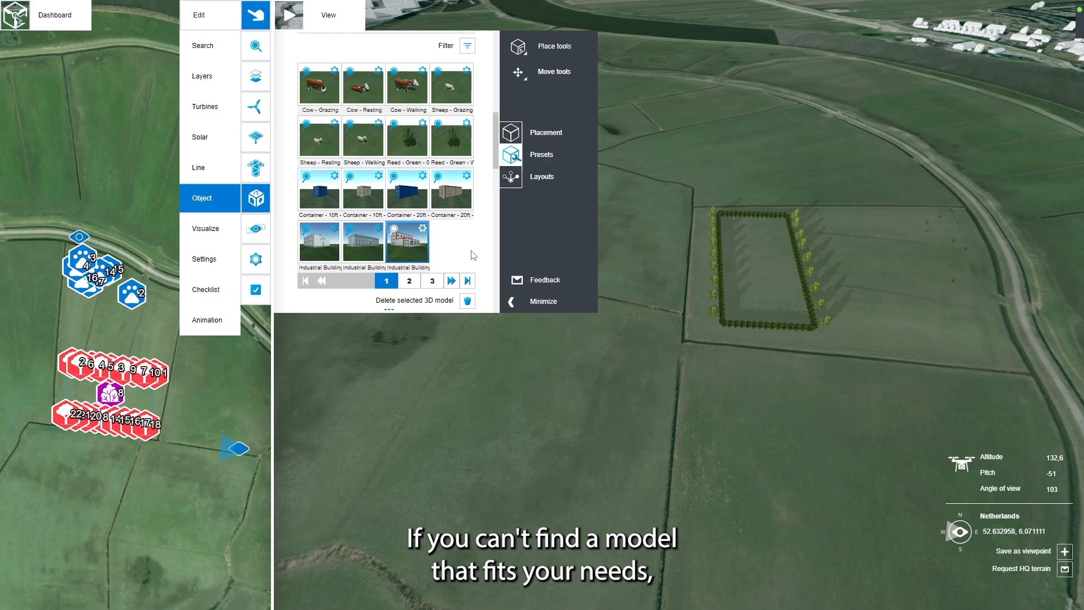
{"action": "scroll", "coordinate": [474, 248], "scroll_direction": "down", "scroll_amount": 3}
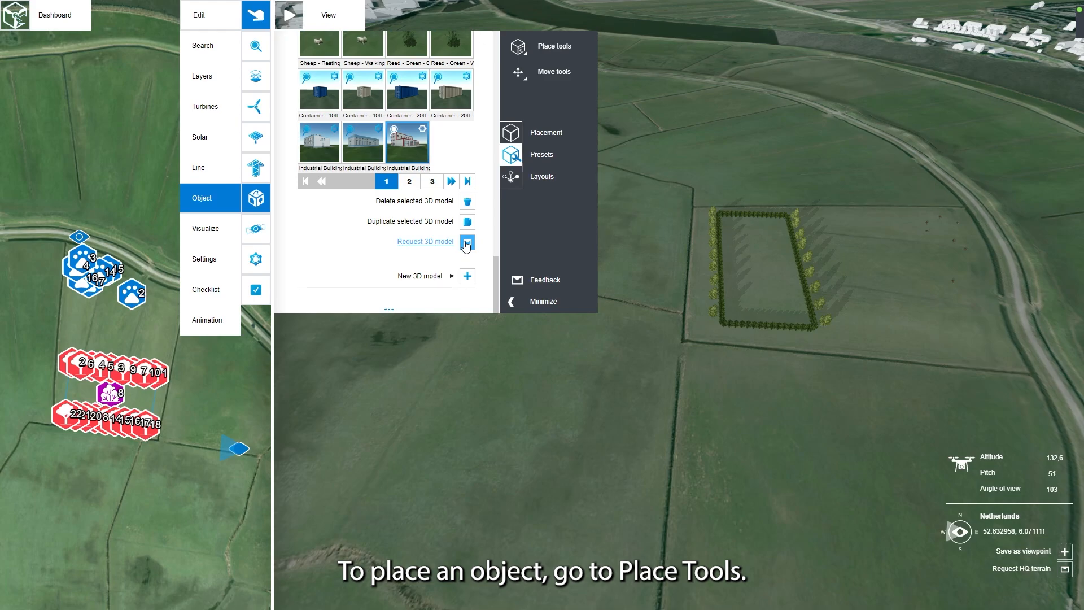
Step: Place a single Industrial Building 02 with rotation 90 in the field just south of the hedged plot, and leave placement mode
{"action": "left_click", "coordinate": [518, 46]}
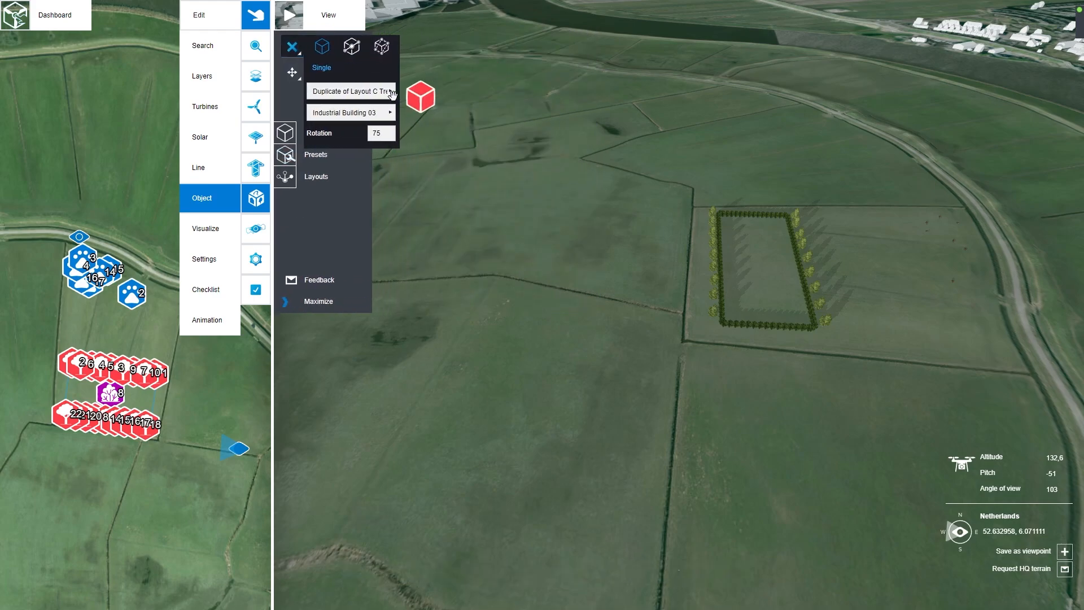
{"action": "left_click", "coordinate": [359, 113]}
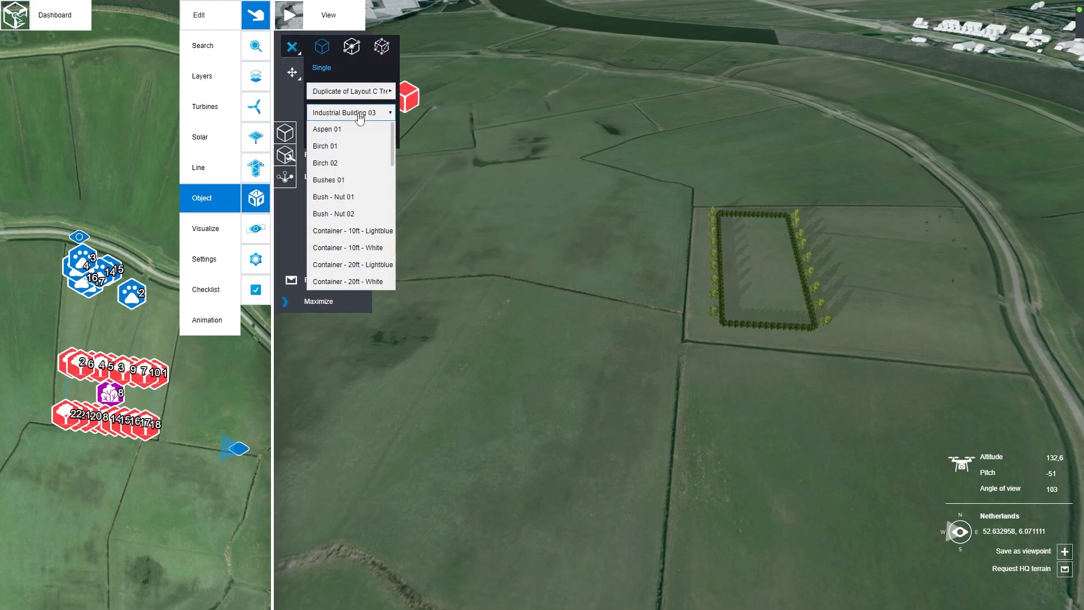
{"action": "scroll", "coordinate": [366, 163], "scroll_direction": "down", "scroll_amount": 3}
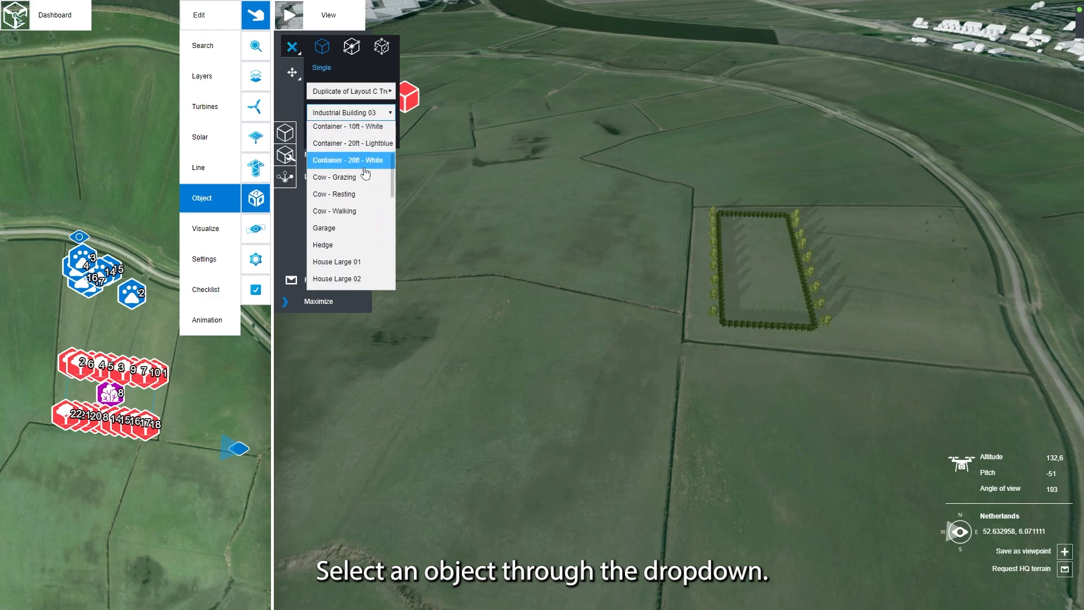
{"action": "scroll", "coordinate": [365, 162], "scroll_direction": "down", "scroll_amount": 3}
{"action": "left_click", "coordinate": [367, 203]}
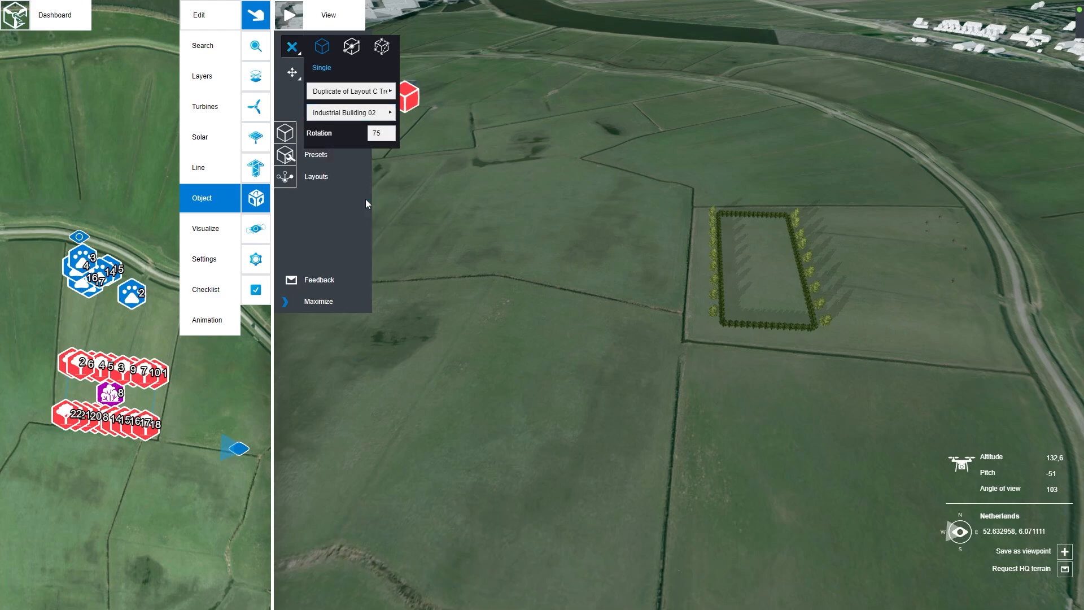
{"action": "left_click", "coordinate": [392, 132]}
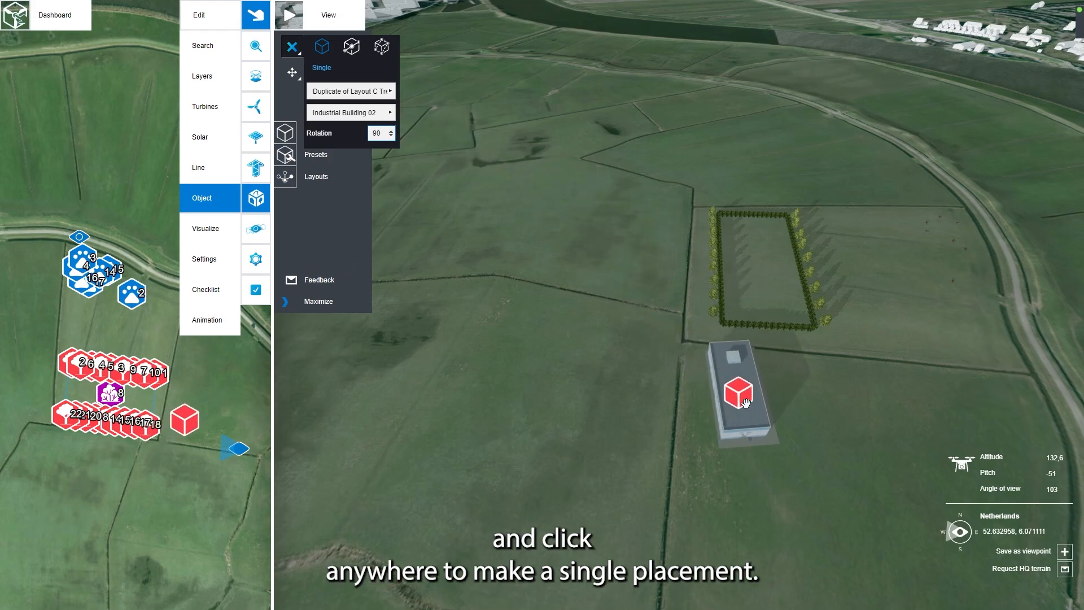
{"action": "left_click", "coordinate": [776, 447]}
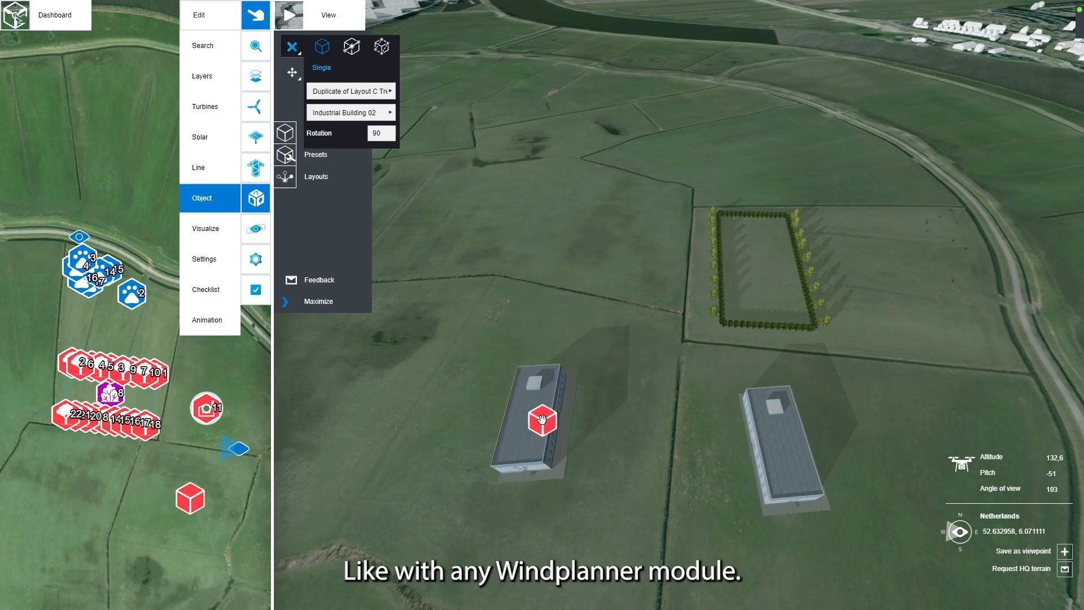
{"action": "left_click", "coordinate": [293, 48]}
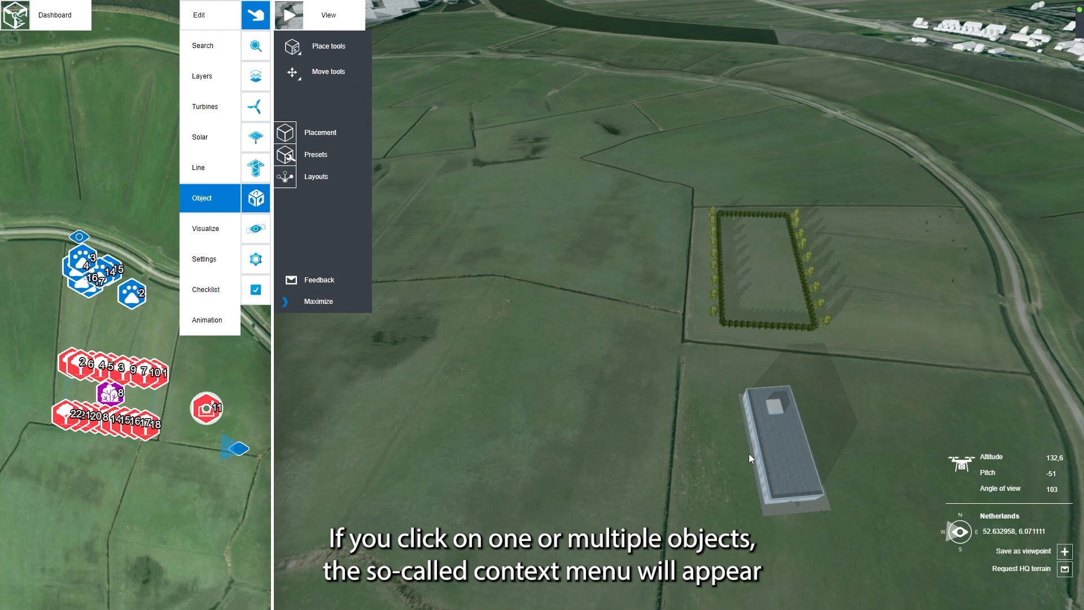
Step: Move the placed industrial building north into the rectangular plot enclosed by hedges and trees, and end the move
{"action": "left_click", "coordinate": [766, 451]}
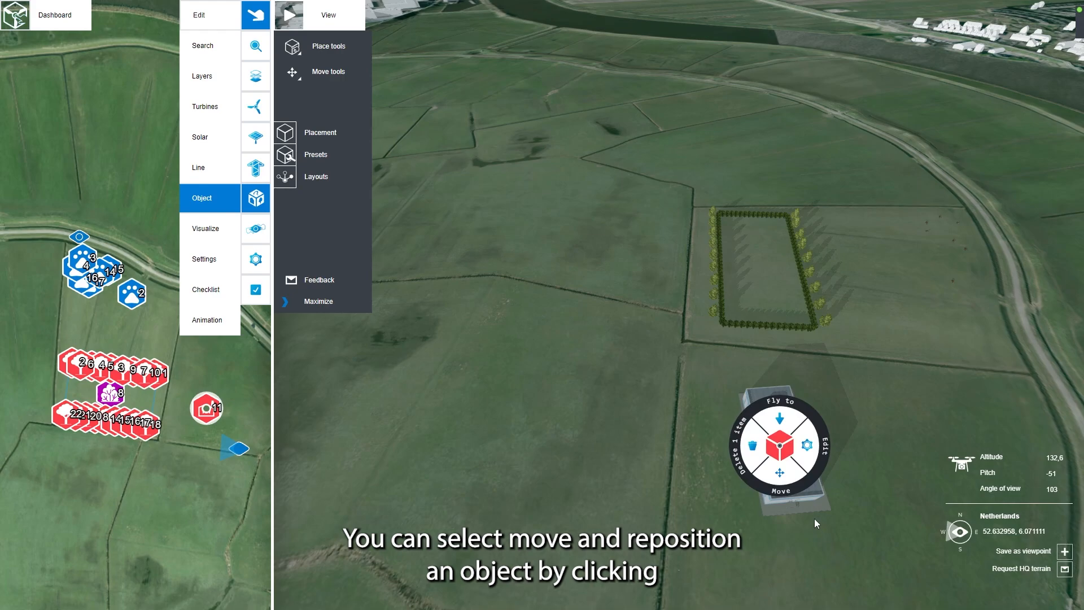
{"action": "left_click", "coordinate": [792, 475]}
{"action": "mouse_move", "coordinate": [789, 461]}
{"action": "left_mouse_down"}
{"action": "mouse_move", "coordinate": [793, 399]}
{"action": "mouse_move", "coordinate": [765, 275]}
{"action": "left_mouse_up"}
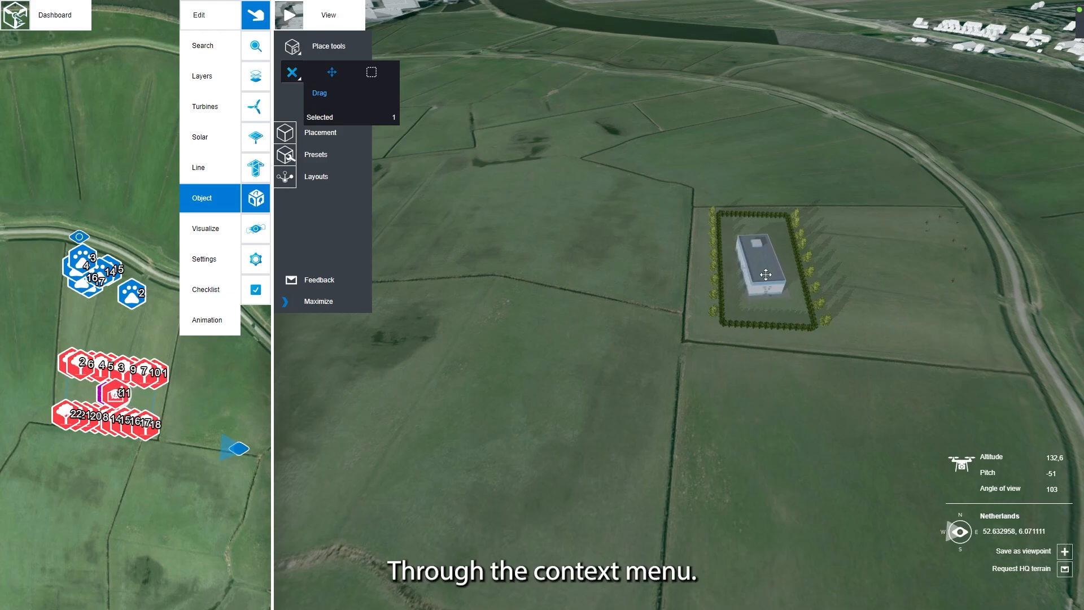
{"action": "left_click", "coordinate": [489, 172]}
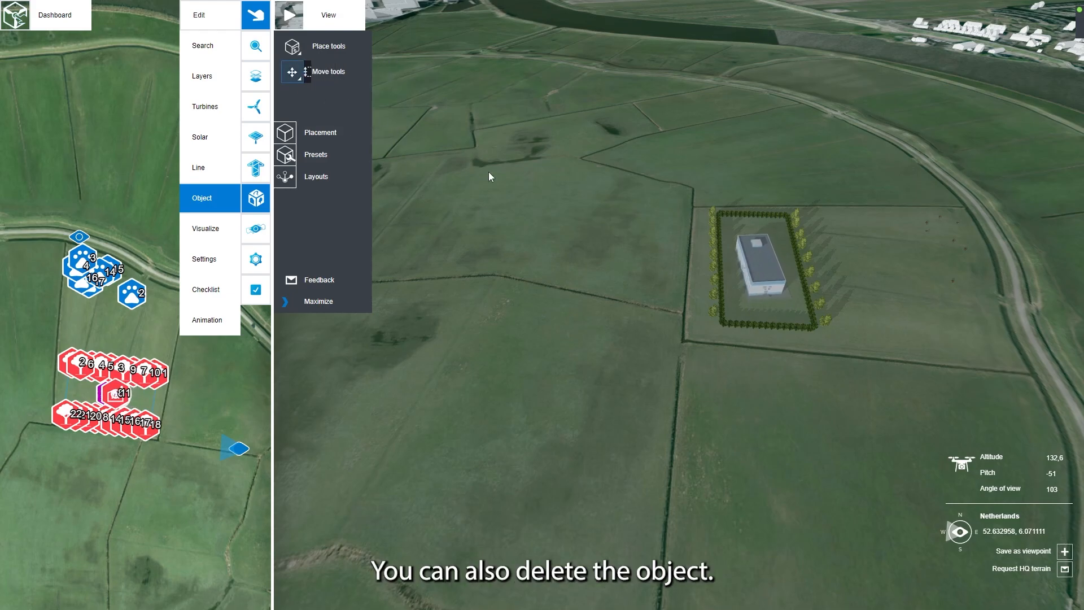
Step: Edit the building inside the hedged plot and assign it the Industrial Building 06 3D model
{"action": "right_click", "coordinate": [755, 265]}
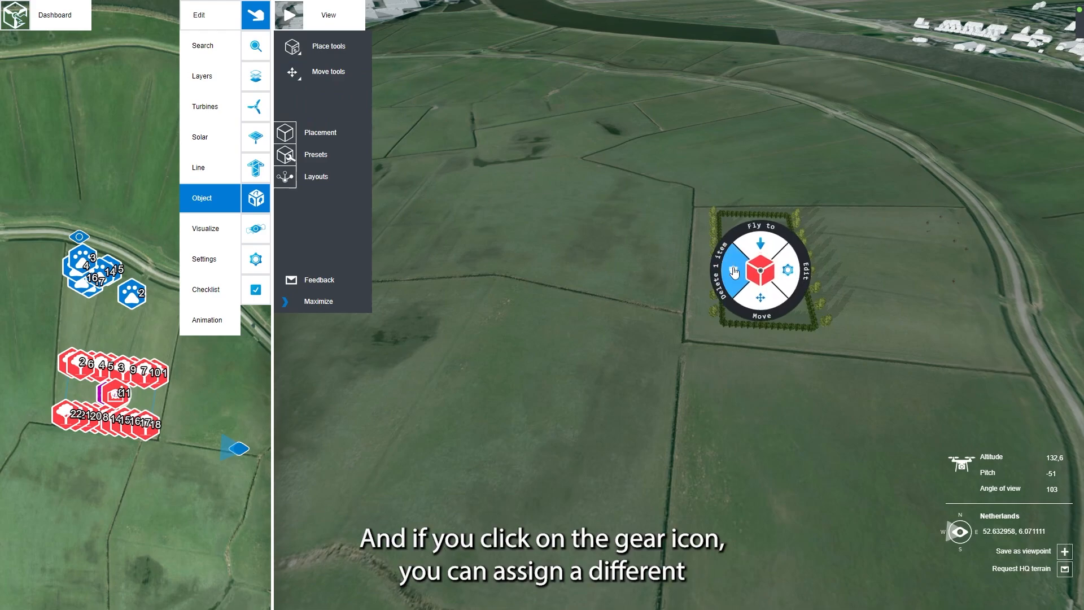
{"action": "left_click", "coordinate": [788, 273]}
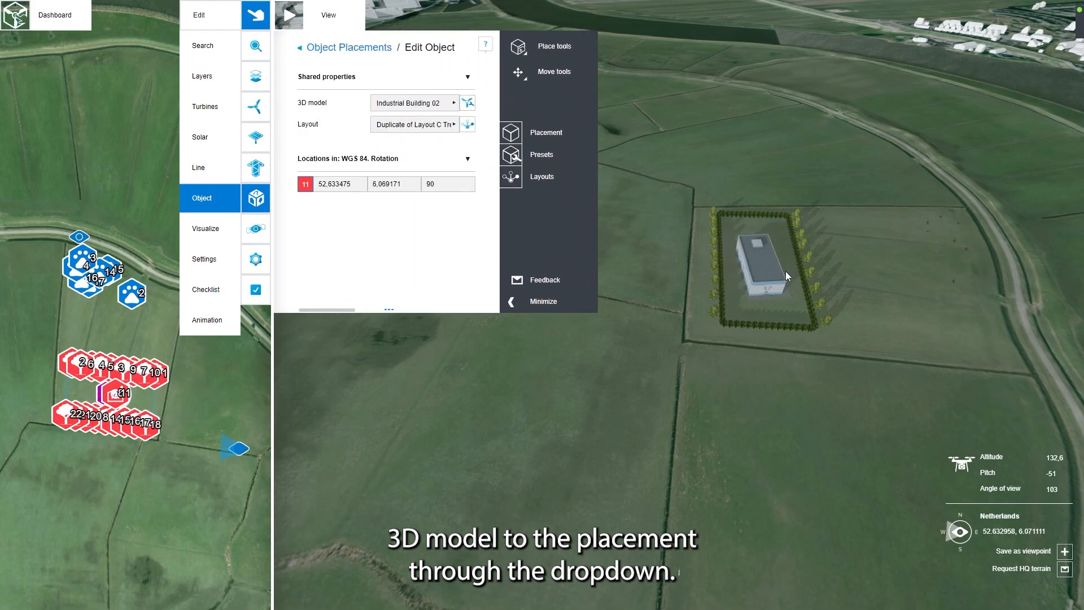
{"action": "left_click", "coordinate": [455, 103]}
{"action": "scroll", "coordinate": [429, 237], "scroll_direction": "down", "scroll_amount": 5}
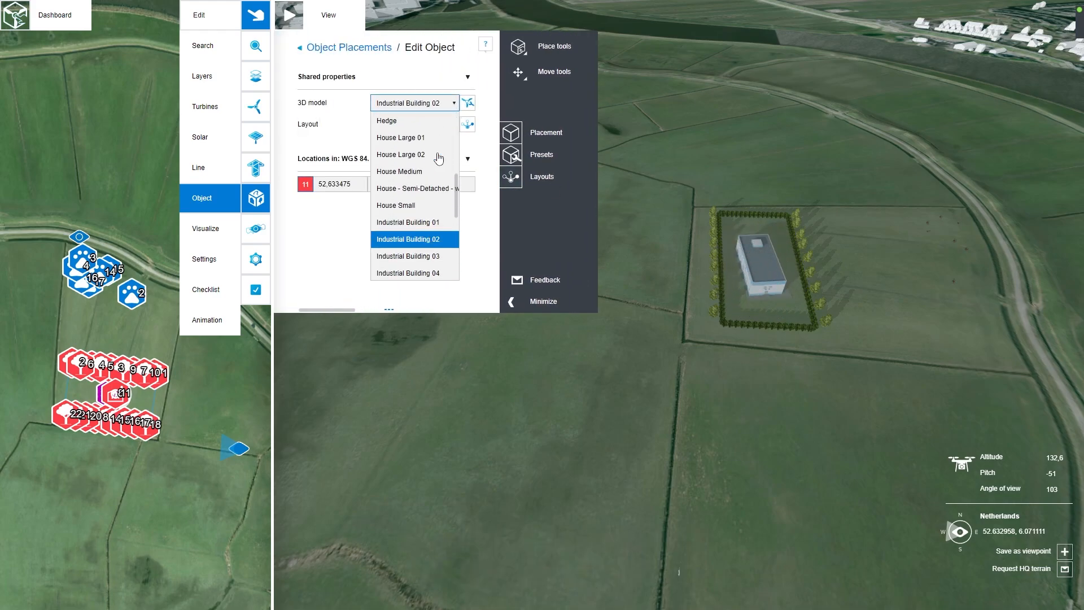
{"action": "left_click", "coordinate": [429, 260]}
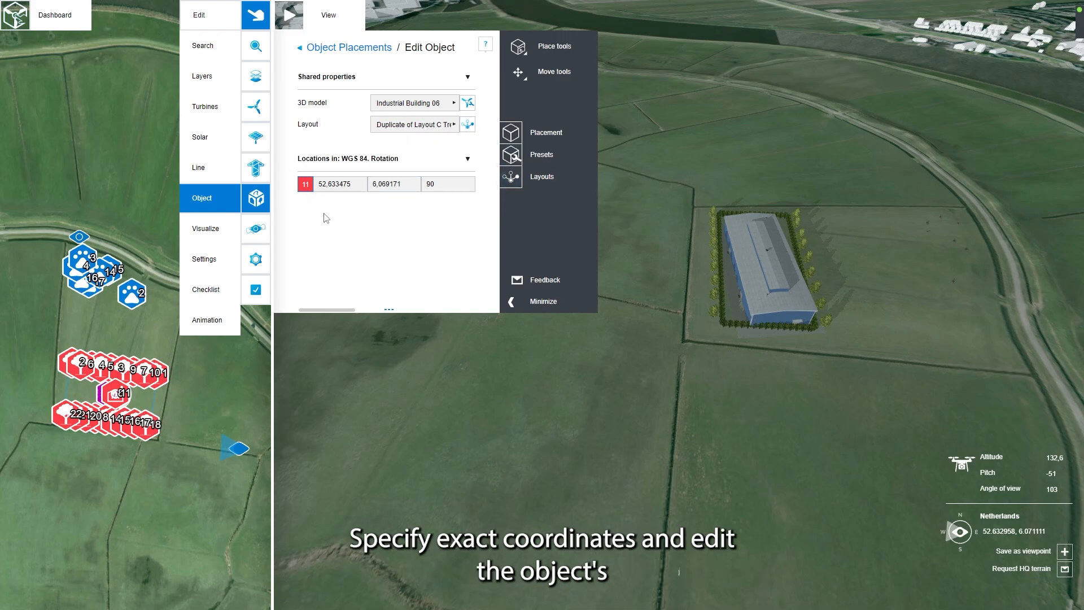
Step: Set the building's rotation to 82 so it lines up with the hedged plot
{"action": "left_click", "coordinate": [470, 189]}
{"action": "left_click", "coordinate": [469, 189]}
{"action": "left_click", "coordinate": [469, 189]}
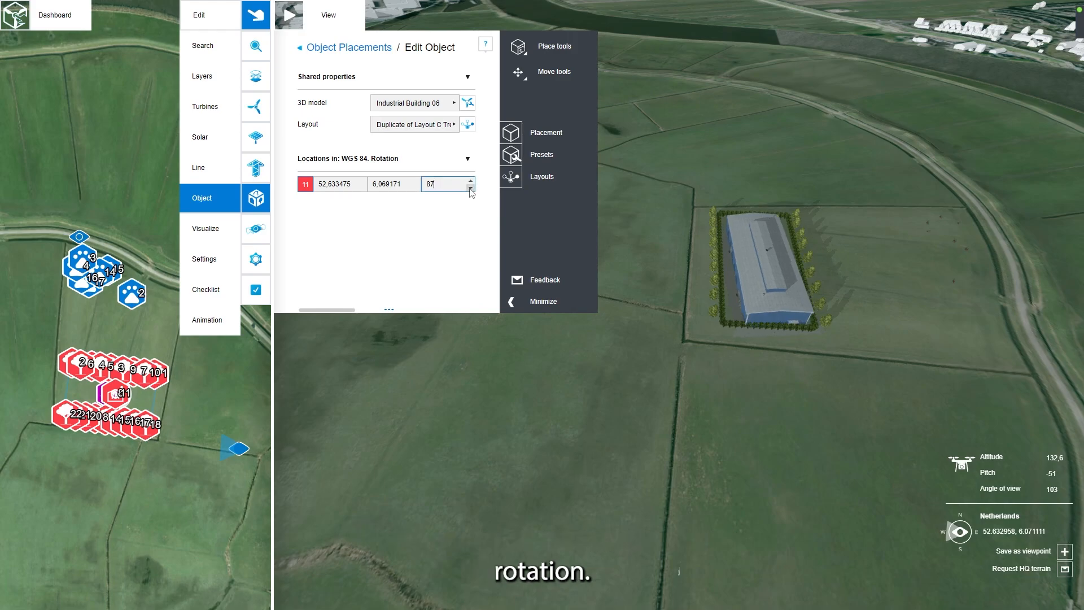
{"action": "left_click", "coordinate": [470, 189]}
{"action": "left_click", "coordinate": [469, 188]}
{"action": "left_click", "coordinate": [470, 189]}
{"action": "left_click", "coordinate": [470, 189]}
{"action": "left_click", "coordinate": [470, 189]}
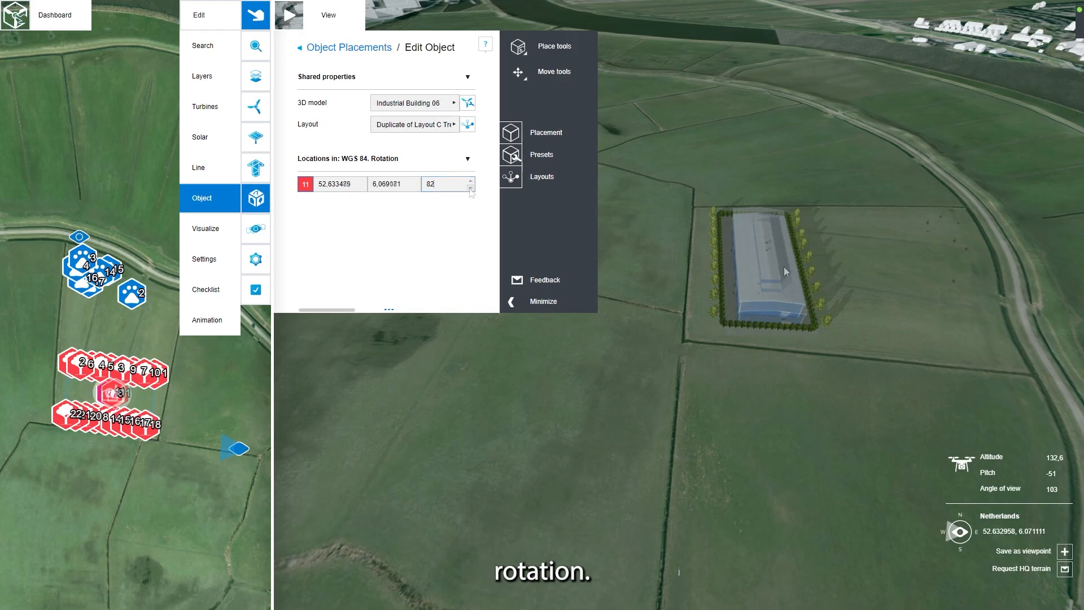
Step: Open the Industrial Building 06 model options and review its name and height settings
{"action": "left_click", "coordinate": [468, 103]}
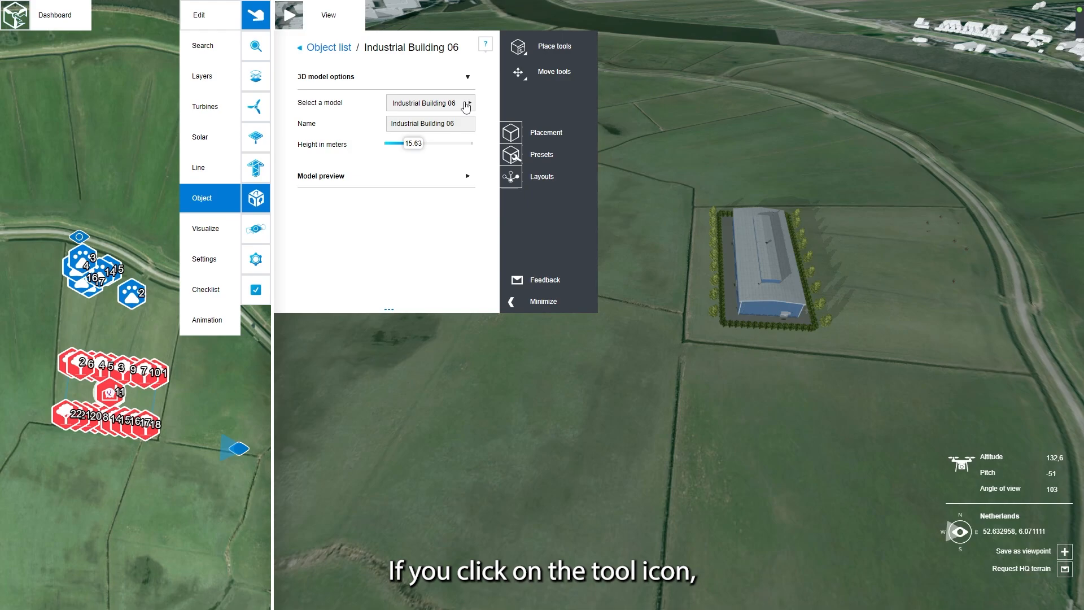
{"action": "left_click_drag", "start_coordinate": [458, 124], "coordinate": [403, 145]}
{"action": "left_click", "coordinate": [490, 153]}
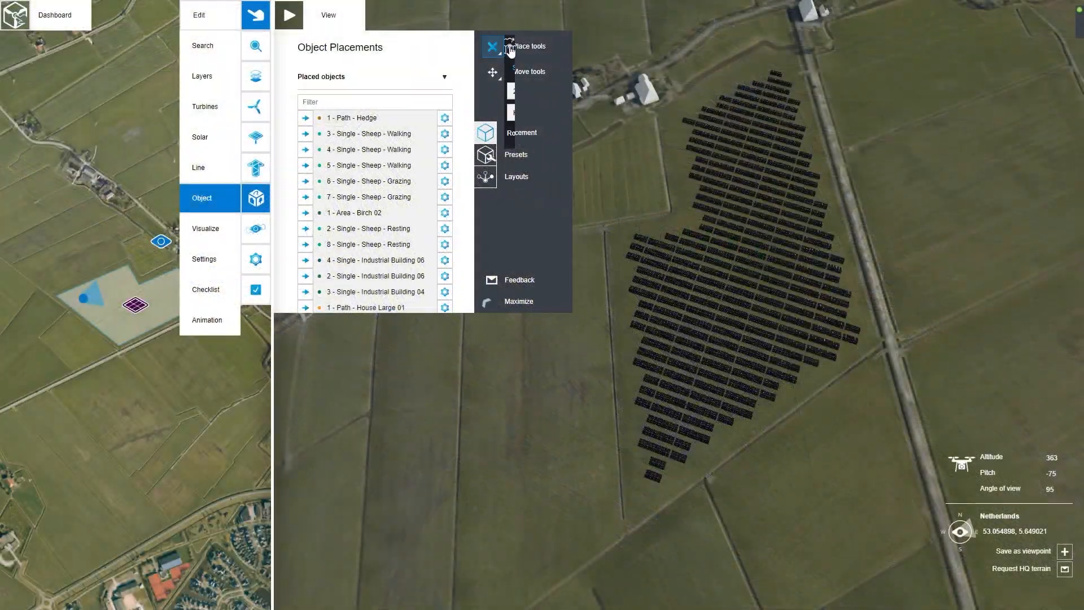
Step: Place a Hedge as a path with object width 1,3 along the boundary of the solar field
{"action": "left_click", "coordinate": [509, 45]}
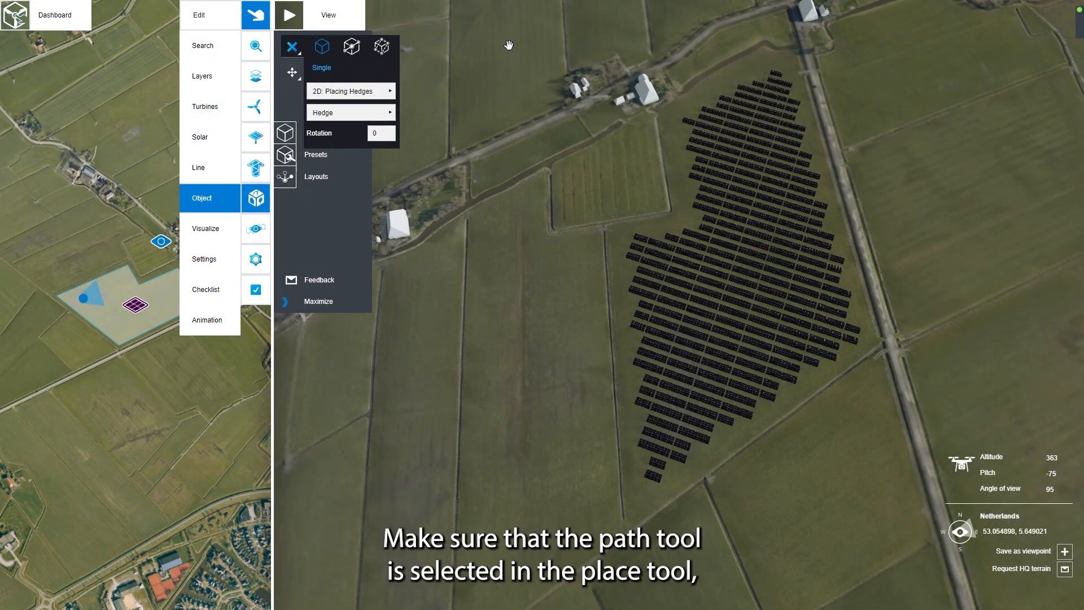
{"action": "left_click", "coordinate": [353, 49]}
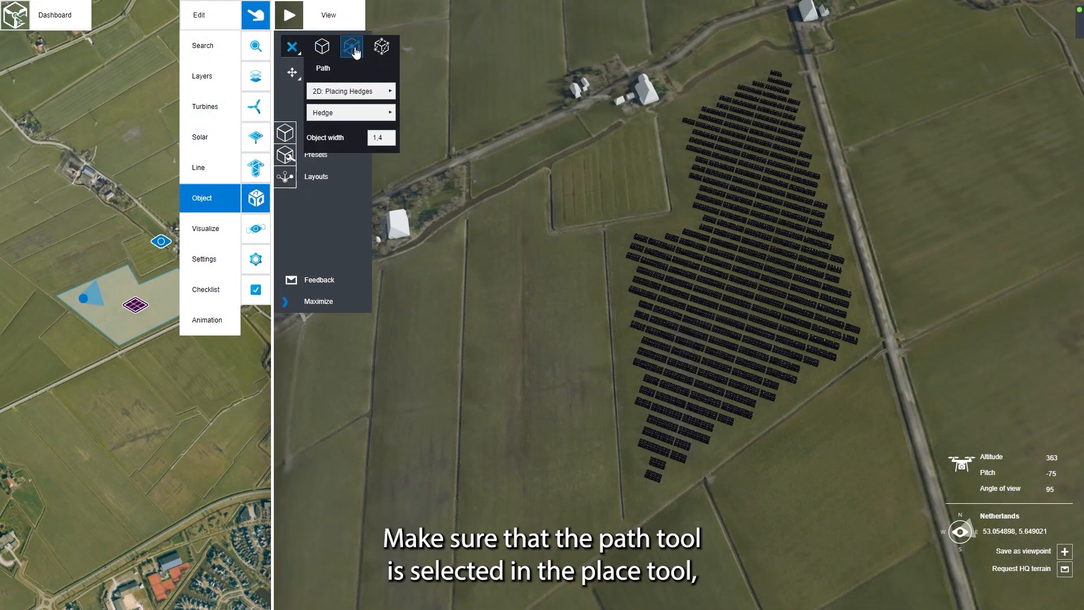
{"action": "left_click", "coordinate": [367, 112]}
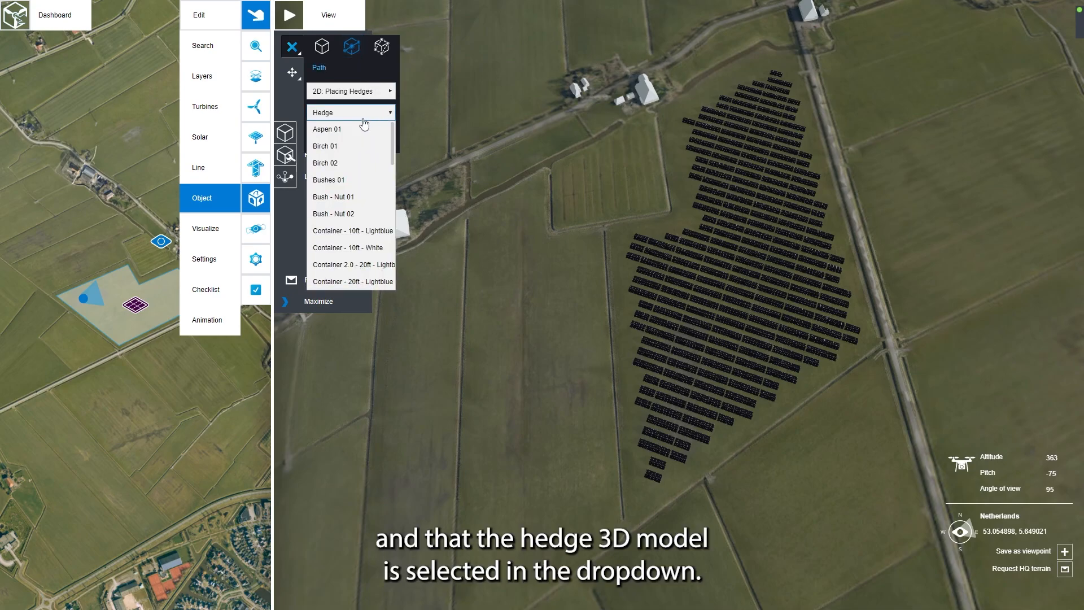
{"action": "scroll", "coordinate": [350, 172], "scroll_direction": "down", "scroll_amount": 3}
{"action": "left_click", "coordinate": [337, 158]}
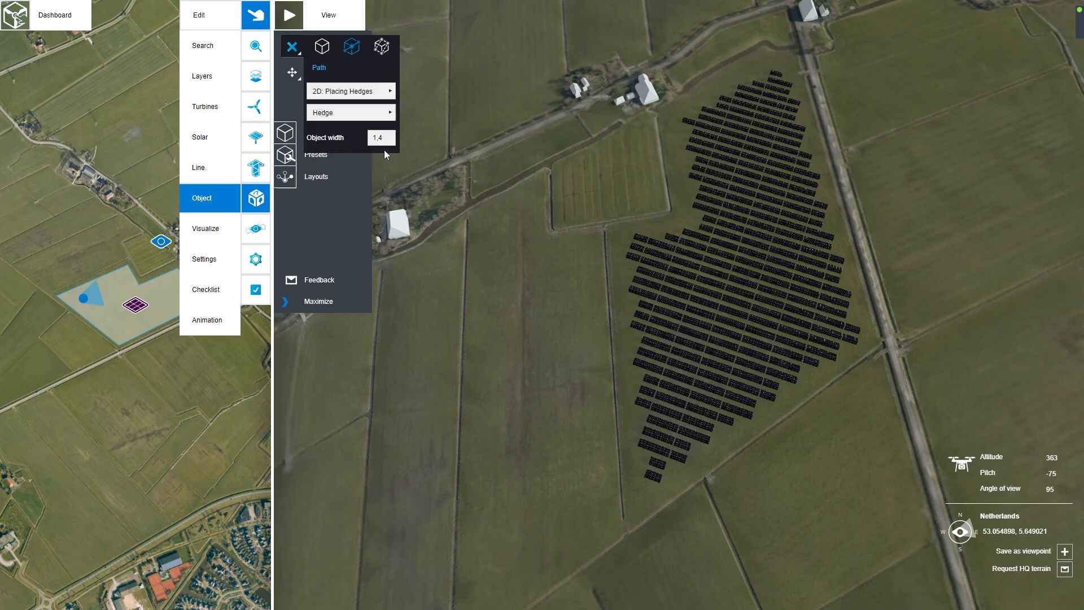
{"action": "left_click_drag", "start_coordinate": [386, 140], "coordinate": [366, 142]}
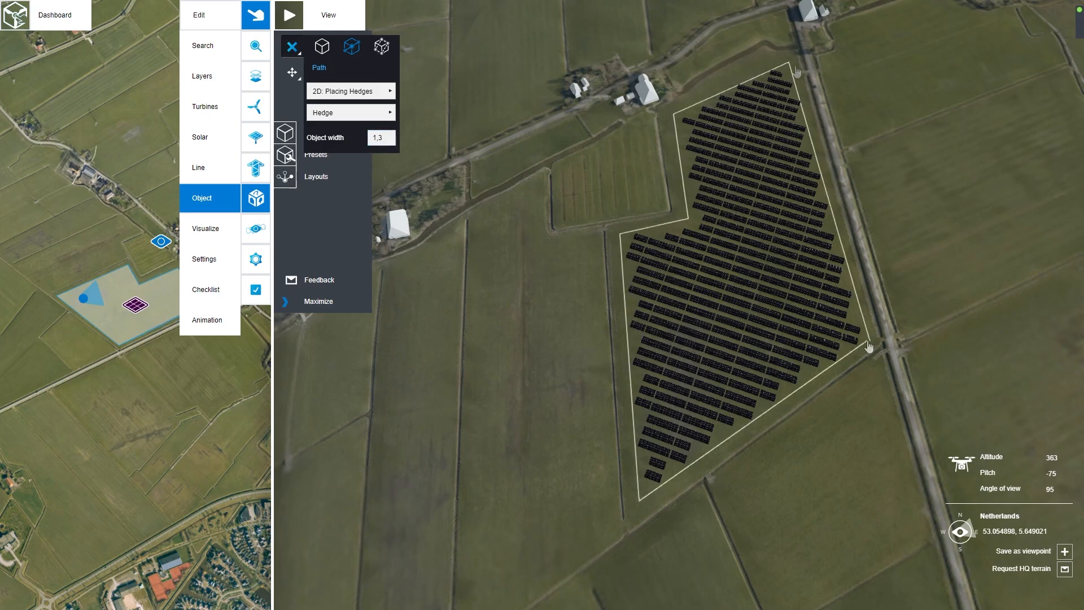
{"action": "double_click", "coordinate": [871, 347]}
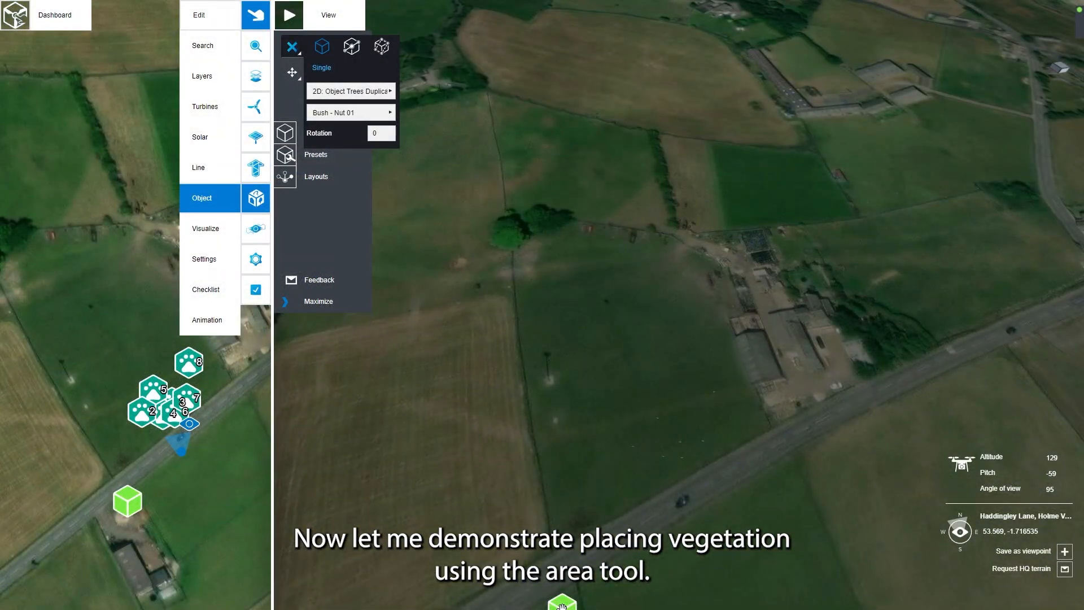
Step: Set up area placement of Birch 02 trees with random rotation and random scale enabled
{"action": "left_click", "coordinate": [381, 47]}
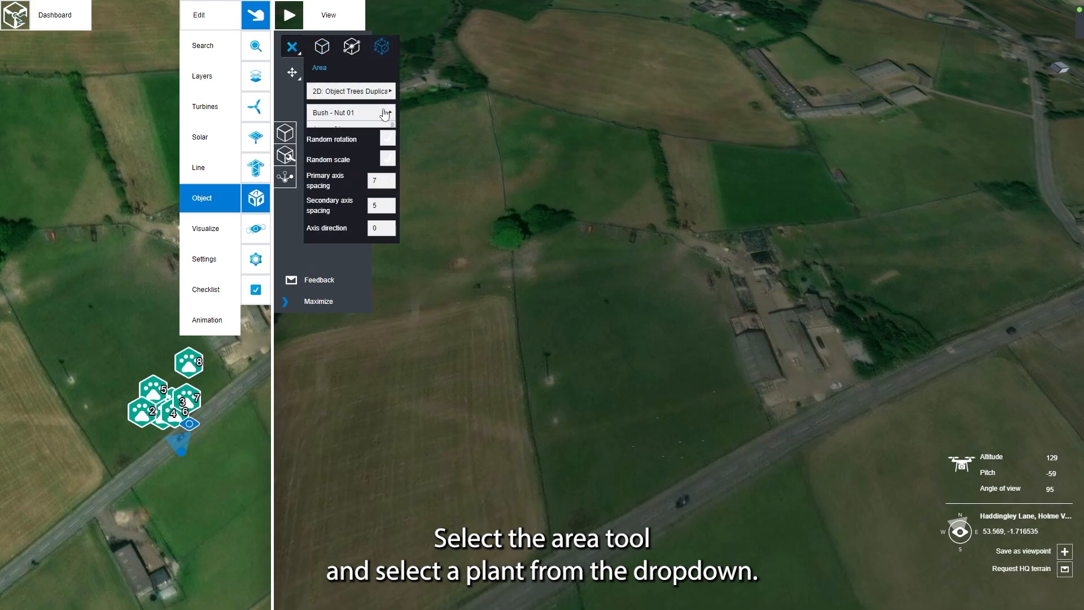
{"action": "left_click", "coordinate": [386, 111]}
{"action": "left_click", "coordinate": [356, 165]}
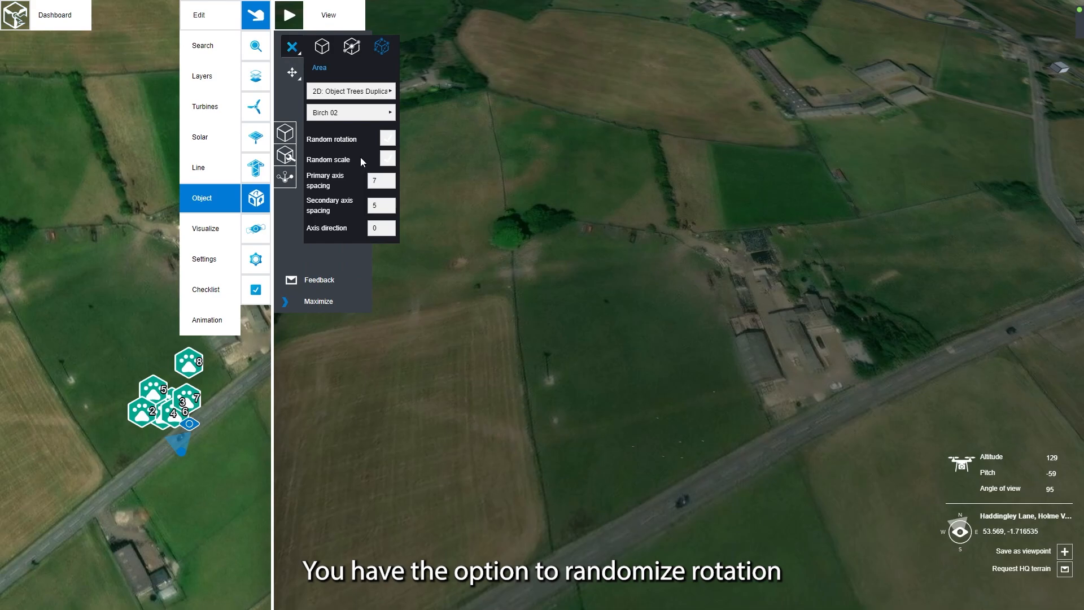
{"action": "left_click", "coordinate": [387, 138]}
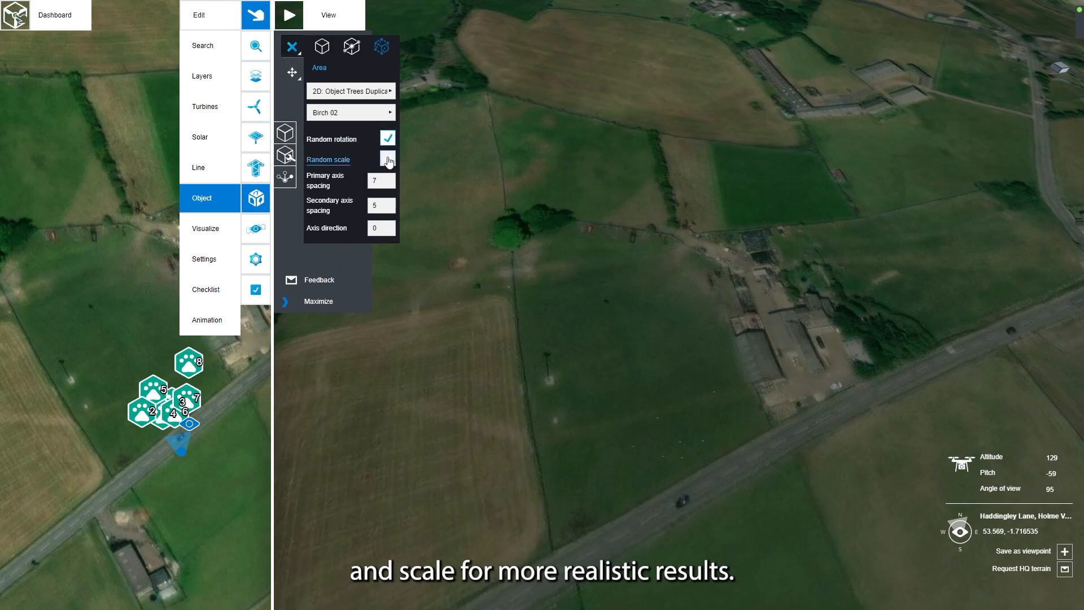
{"action": "left_click", "coordinate": [388, 158]}
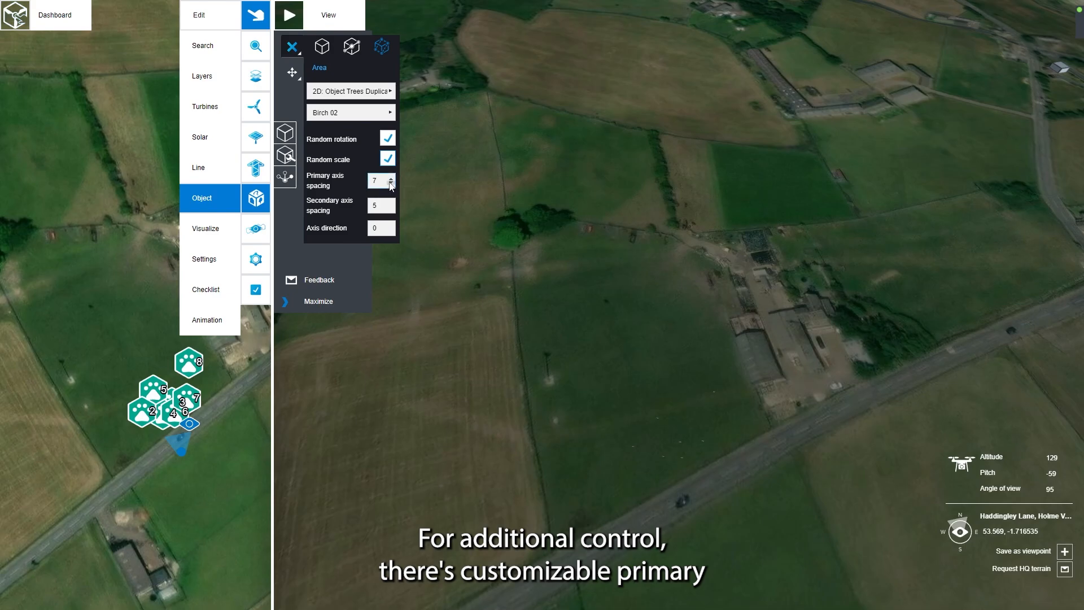
Step: Set the birch area's primary axis spacing to 8, secondary axis spacing to 7 and axis direction to 90
{"action": "left_click", "coordinate": [390, 183]}
{"action": "left_click", "coordinate": [389, 183]}
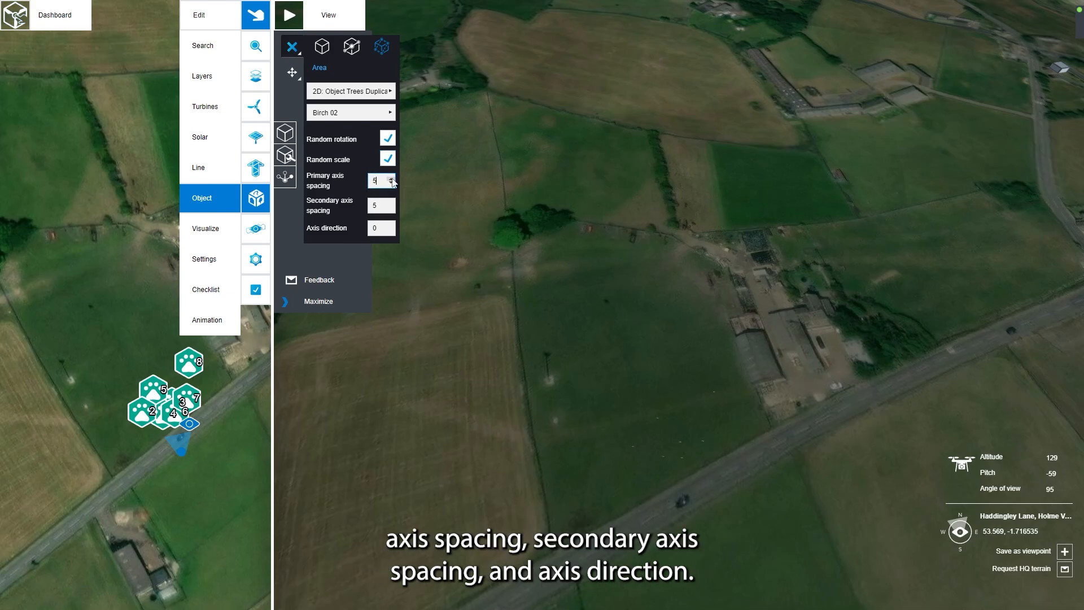
{"action": "left_click", "coordinate": [391, 202]}
{"action": "left_click", "coordinate": [391, 203]}
{"action": "left_click", "coordinate": [381, 228]}
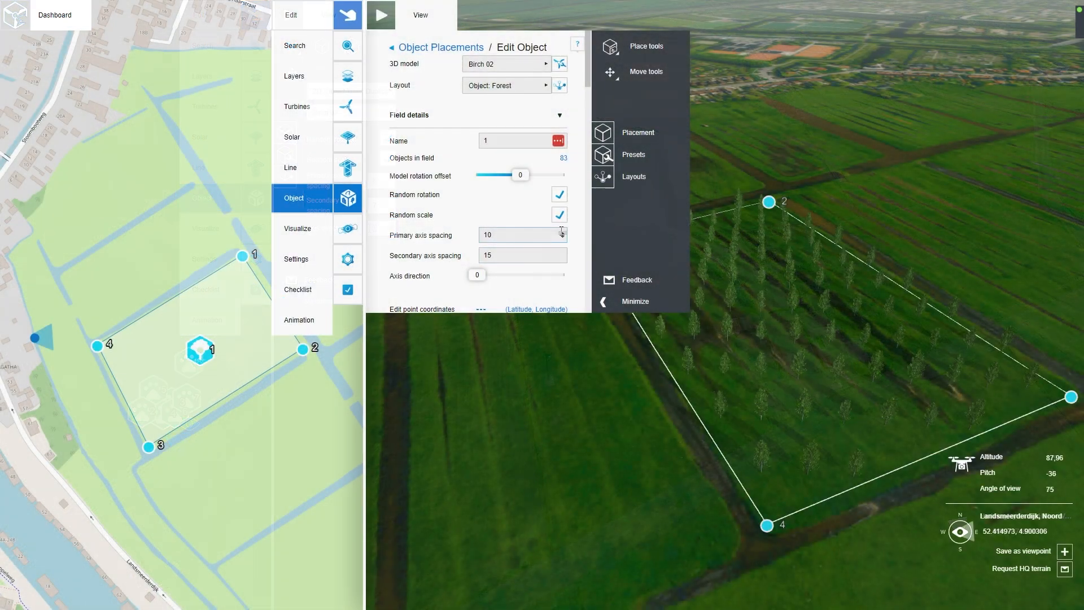
Step: Set the Birch 02 forest field's primary axis spacing to 25 and secondary axis spacing to 5, and rotate its axis direction
{"action": "left_click", "coordinate": [562, 232]}
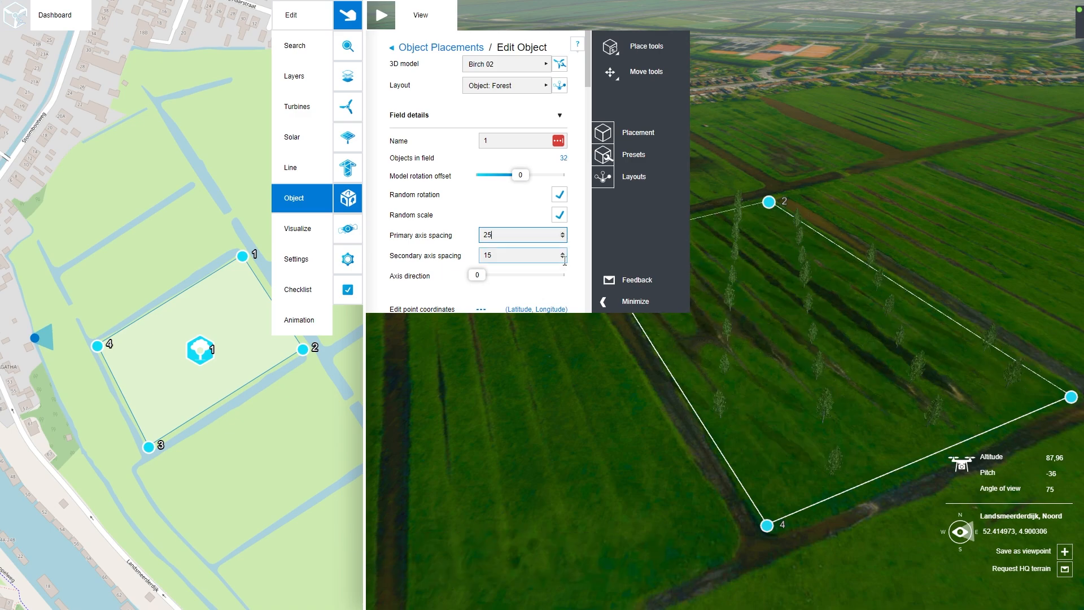
{"action": "left_click", "coordinate": [562, 258]}
{"action": "left_click", "coordinate": [562, 258]}
{"action": "left_click", "coordinate": [562, 258]}
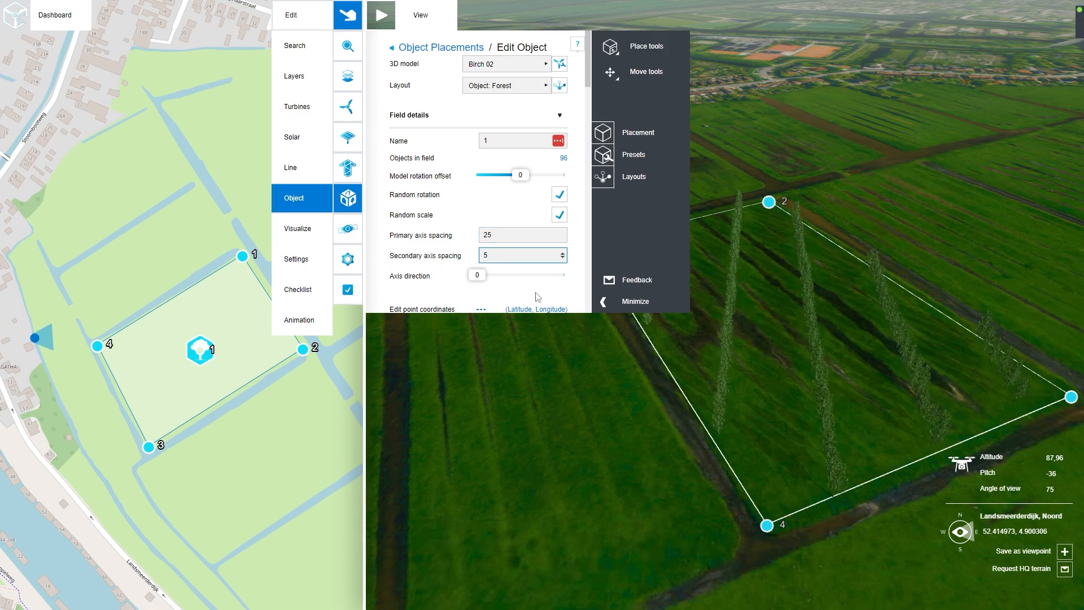
{"action": "left_click_drag", "start_coordinate": [475, 277], "coordinate": [512, 283]}
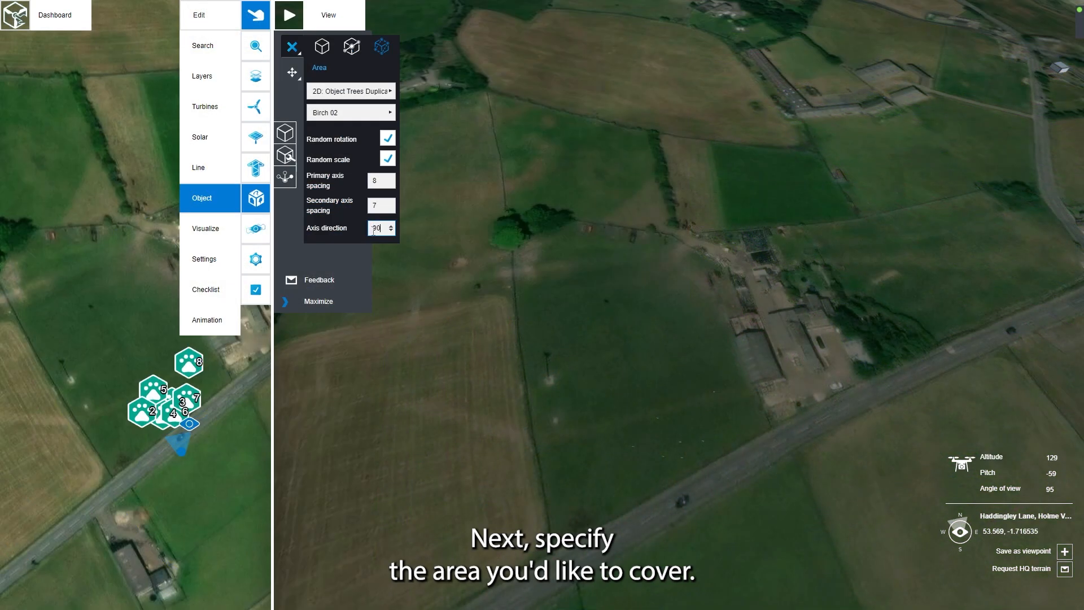
Step: Draw a four-cornered birch area on the green field between the farm buildings and the ploughed field, and finalize the placement
{"action": "left_click", "coordinate": [540, 359]}
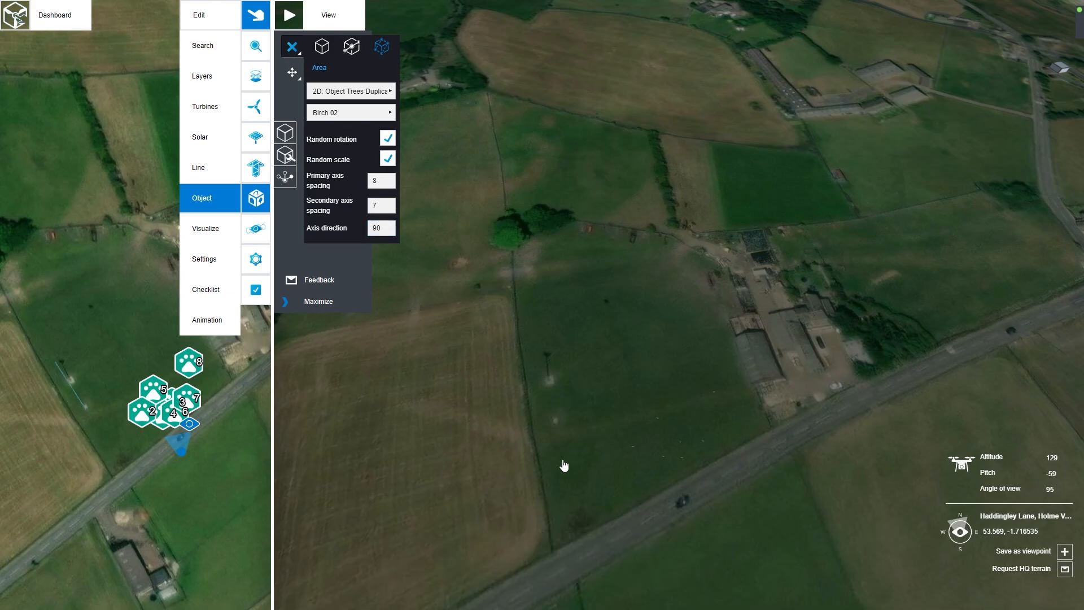
{"action": "left_click", "coordinate": [561, 508]}
{"action": "double_click", "coordinate": [541, 361]}
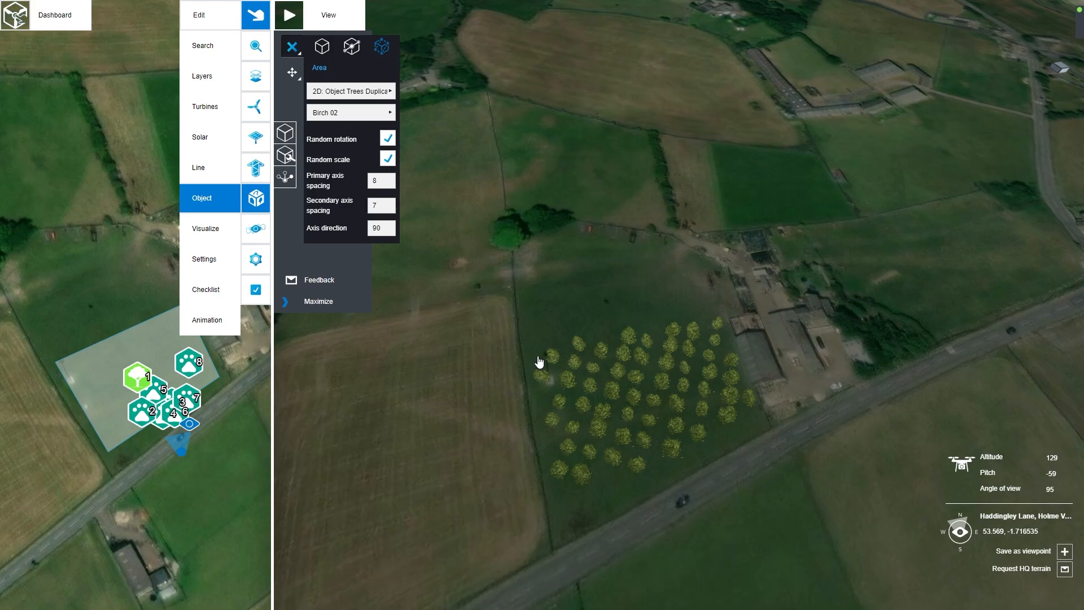
{"action": "left_click", "coordinate": [292, 49]}
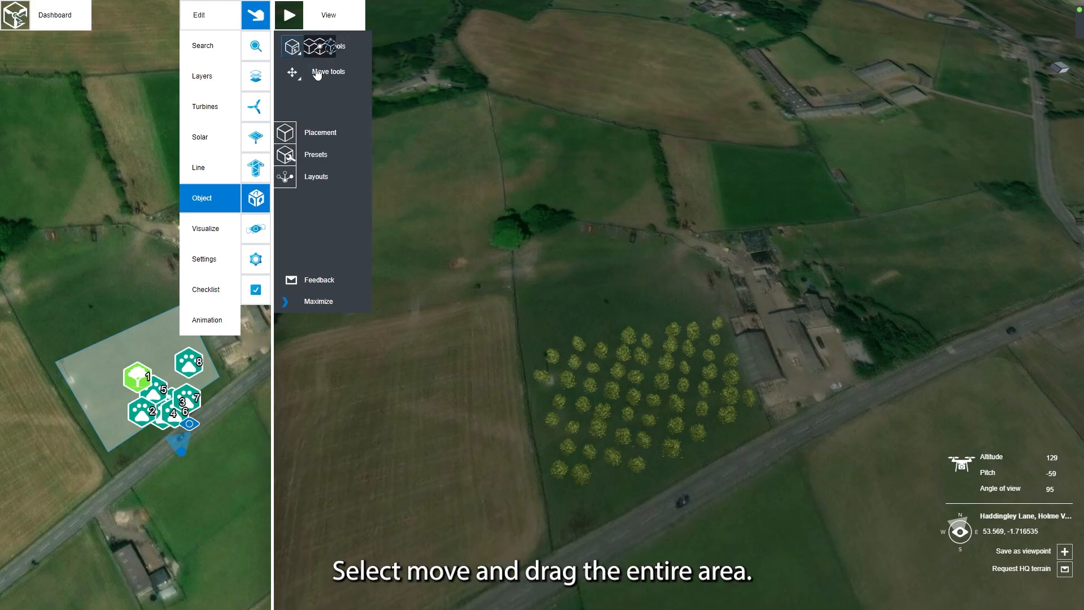
Step: Move the entire birch area within its field, farther away from the road
{"action": "left_click", "coordinate": [600, 416]}
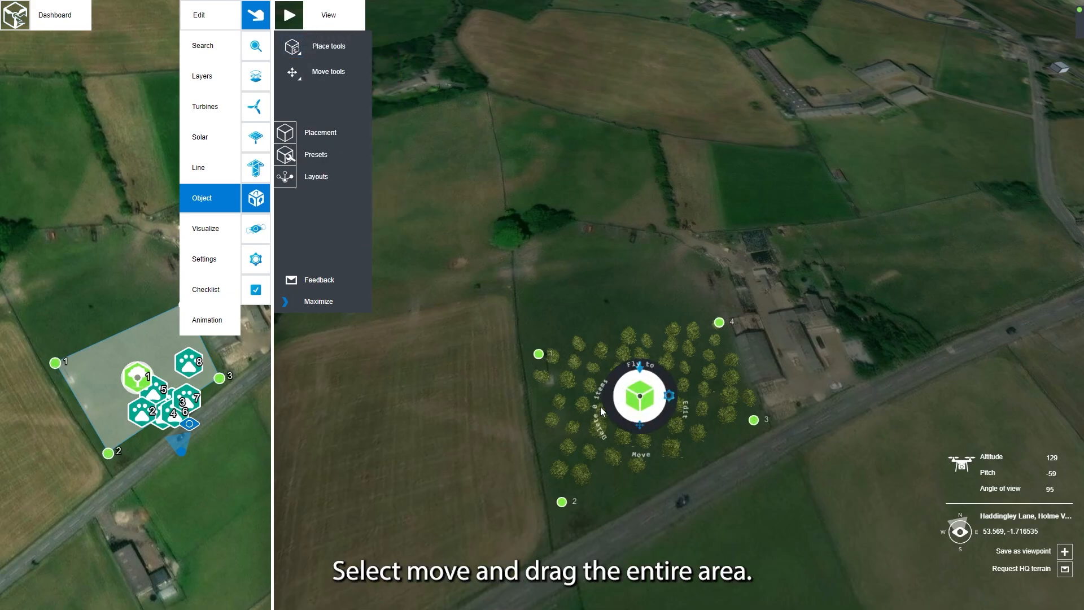
{"action": "left_click", "coordinate": [640, 423]}
{"action": "left_click_drag", "start_coordinate": [636, 396], "coordinate": [609, 322]}
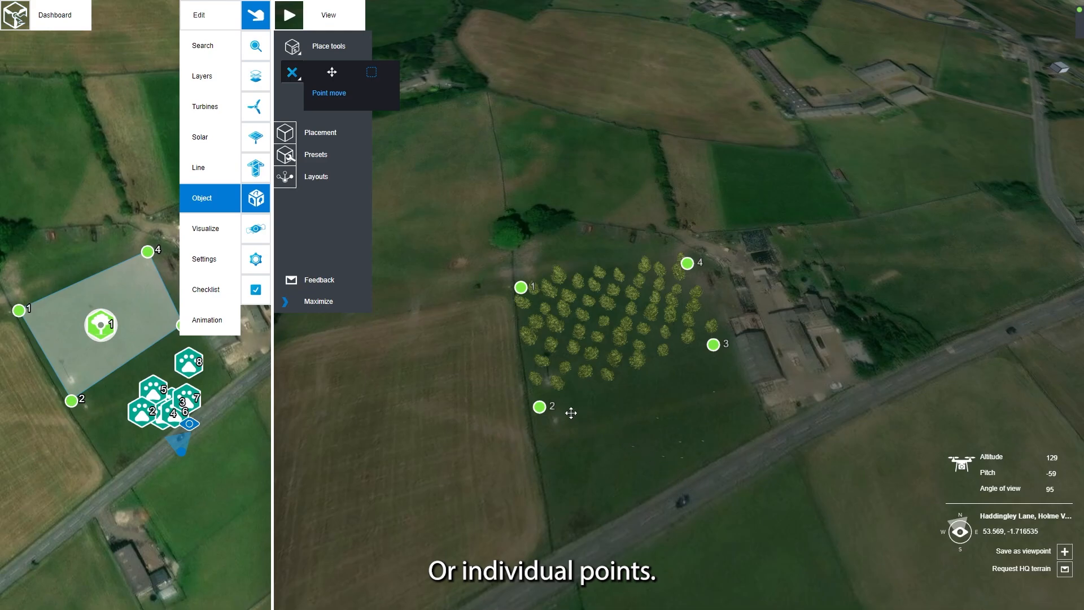
Step: Enlarge the birch area by moving corner points 2 and 3 slightly toward the road
{"action": "left_click_drag", "start_coordinate": [540, 414], "coordinate": [540, 427]}
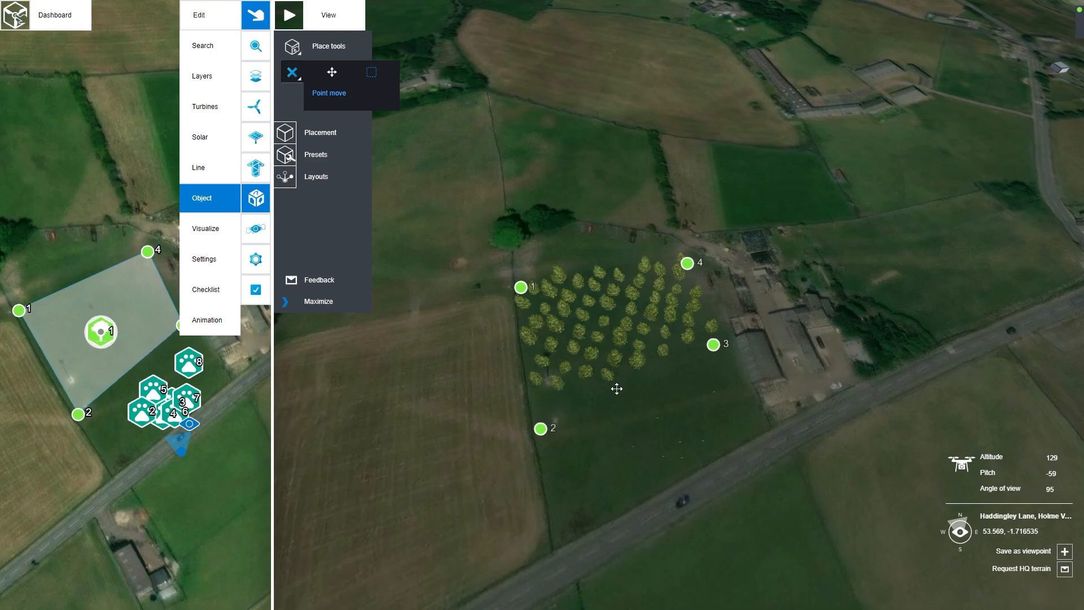
{"action": "left_click_drag", "start_coordinate": [714, 346], "coordinate": [726, 365]}
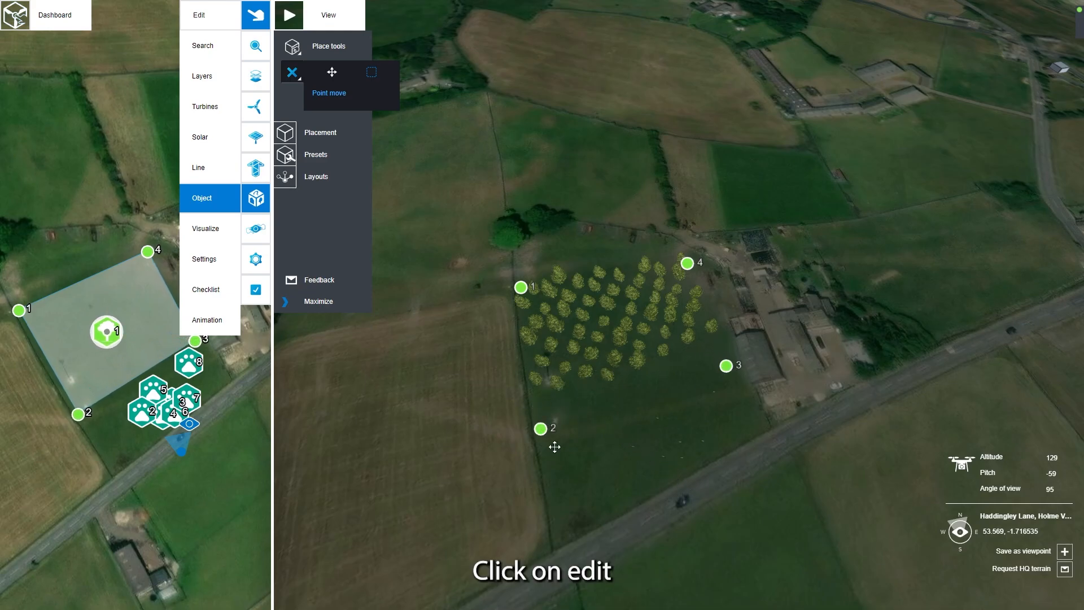
{"action": "left_click_drag", "start_coordinate": [540, 428], "coordinate": [541, 423]}
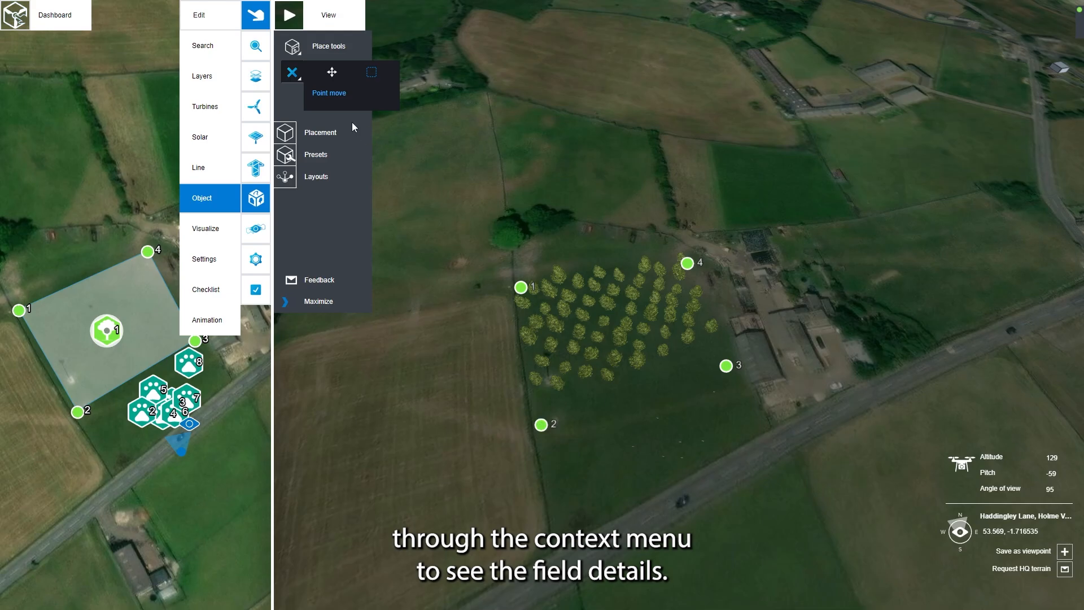
{"action": "left_click", "coordinate": [291, 71]}
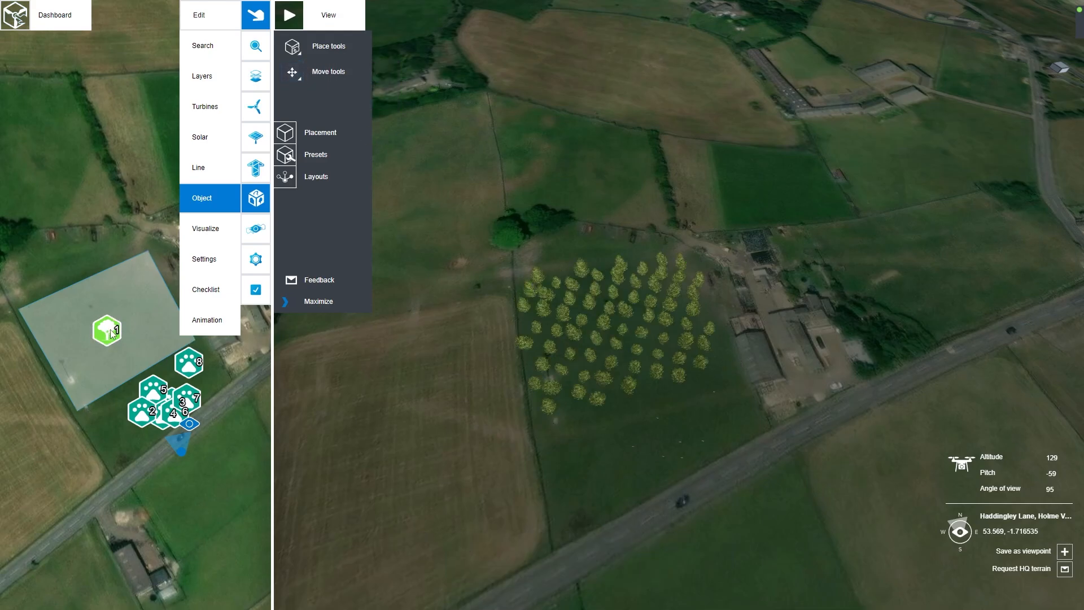
Step: Open the birch area's field details and add four coordinate points between points 1 and 2
{"action": "left_click", "coordinate": [110, 331]}
{"action": "left_click", "coordinate": [137, 330]}
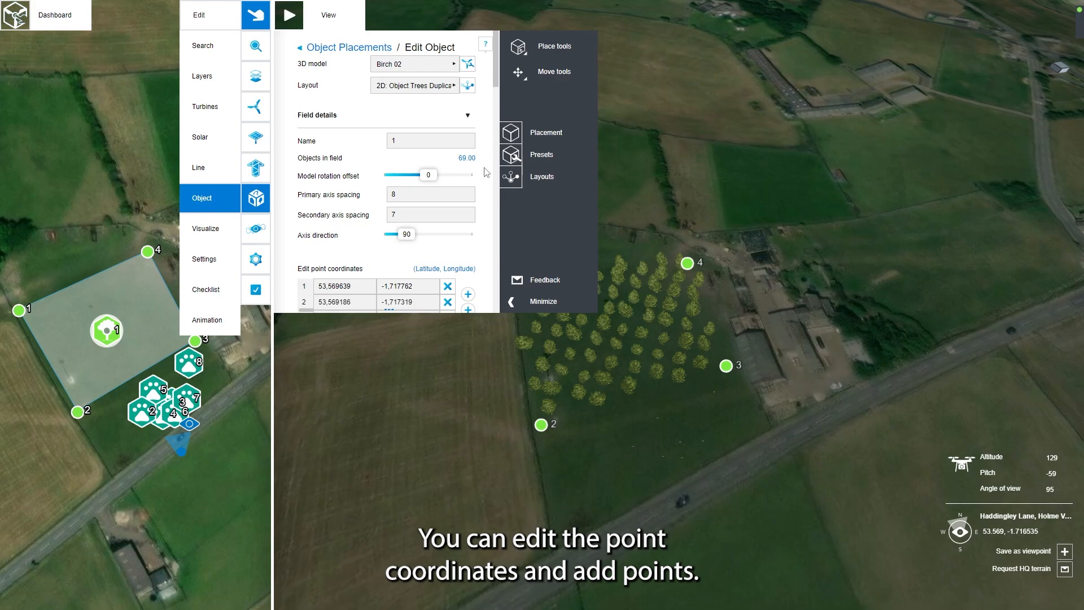
{"action": "scroll", "coordinate": [487, 172], "scroll_direction": "down", "scroll_amount": 2}
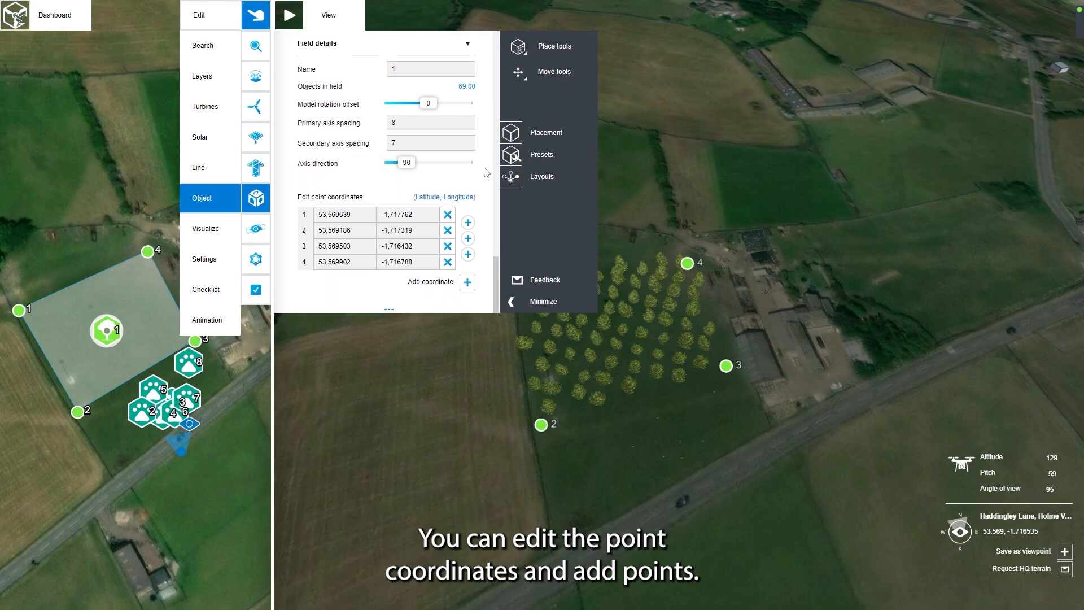
{"action": "left_click", "coordinate": [468, 223]}
{"action": "left_click", "coordinate": [468, 222]}
{"action": "left_click", "coordinate": [468, 223]}
{"action": "left_click", "coordinate": [468, 223]}
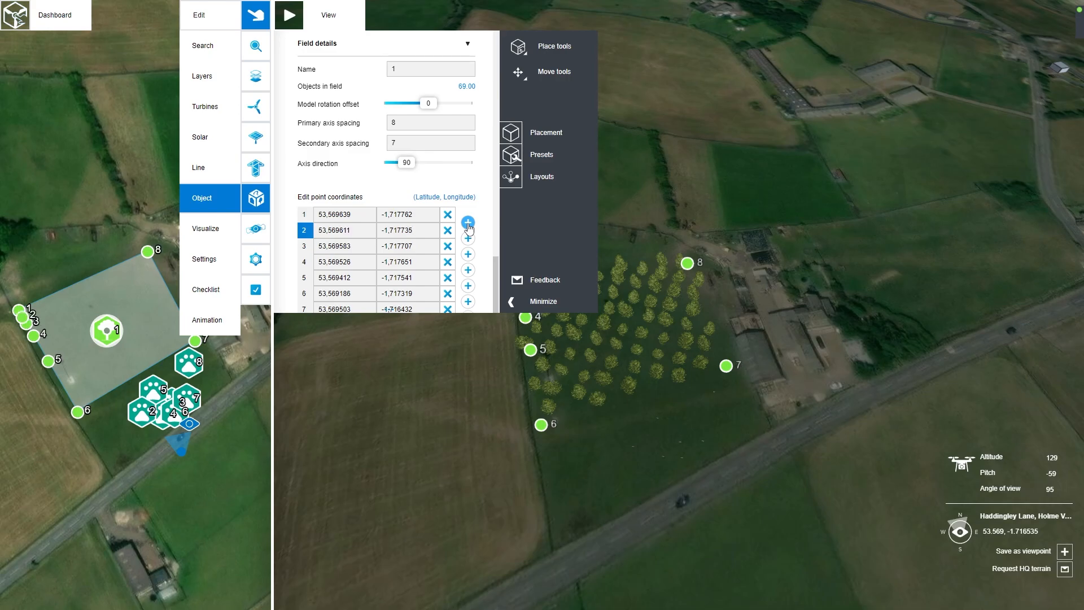
{"action": "left_click", "coordinate": [255, 15]}
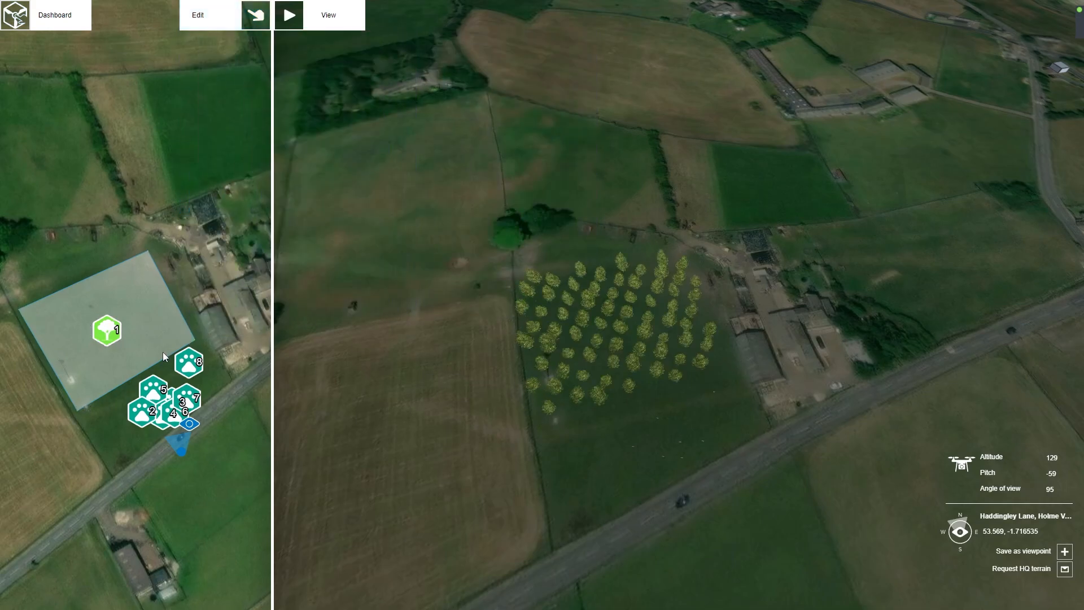
Step: Move points 2 to 5 of the birch area to cut a rectangular notch into the edge beside the ploughed field
{"action": "left_click", "coordinate": [114, 338]}
{"action": "left_click", "coordinate": [108, 355]}
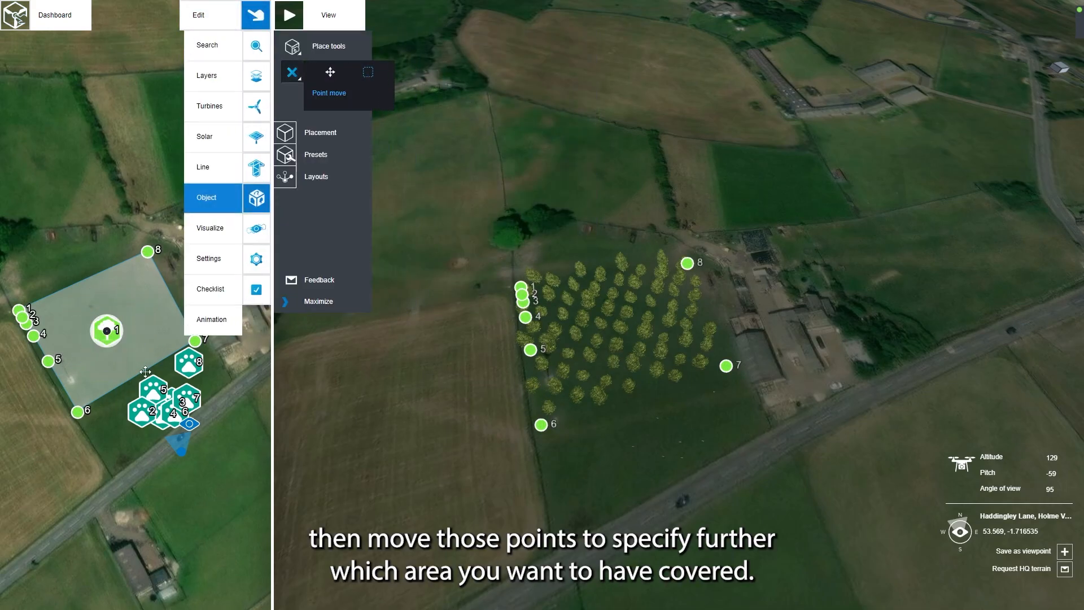
{"action": "left_click_drag", "start_coordinate": [531, 359], "coordinate": [534, 375]}
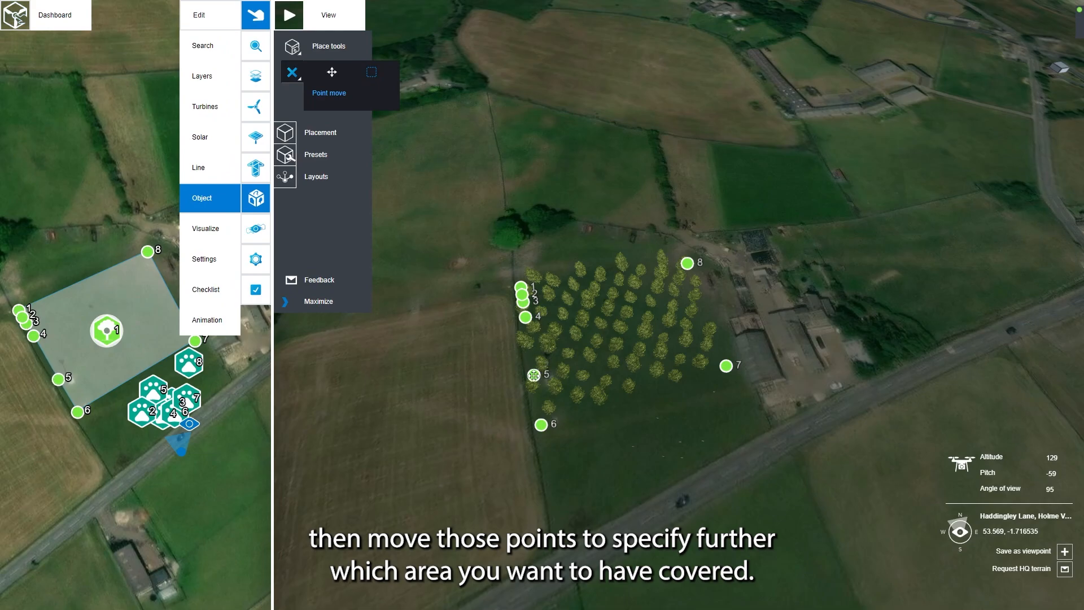
{"action": "left_click_drag", "start_coordinate": [528, 320], "coordinate": [579, 365]}
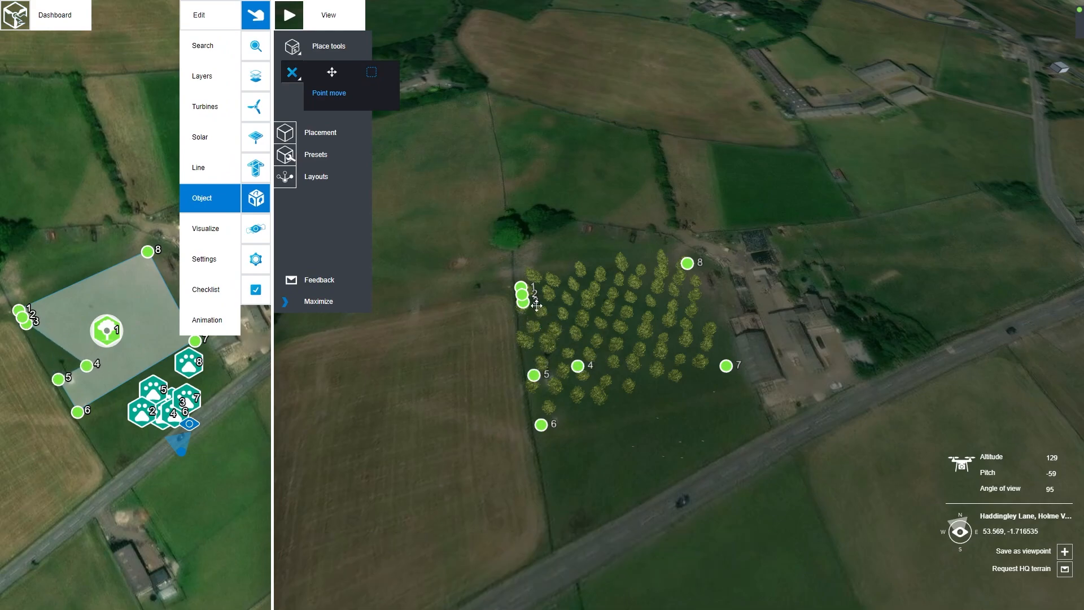
{"action": "left_click_drag", "start_coordinate": [529, 307], "coordinate": [528, 333]}
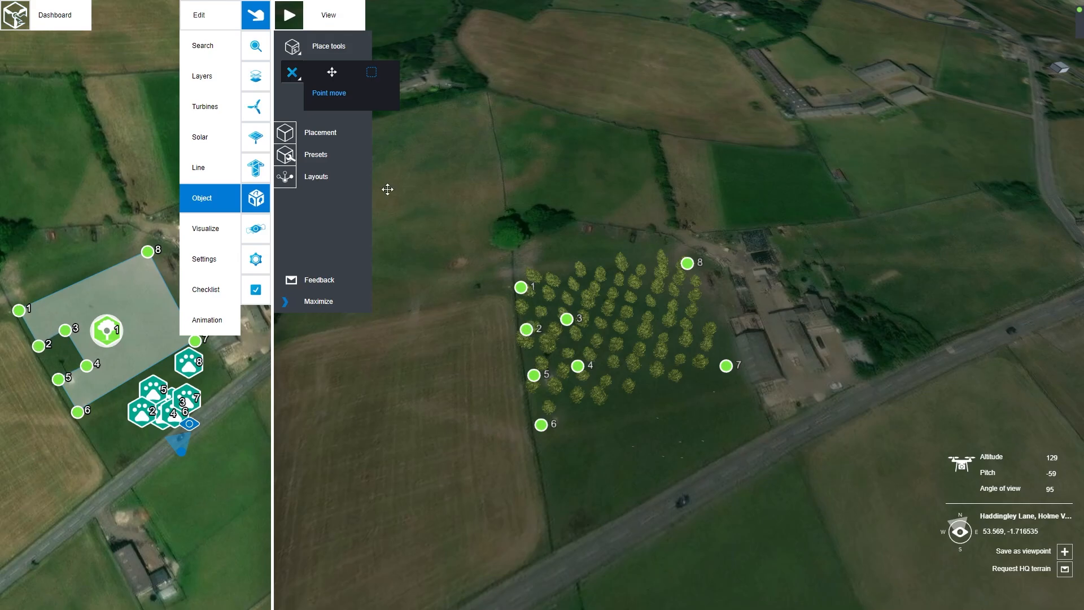
{"action": "left_click", "coordinate": [293, 74]}
{"action": "left_click", "coordinate": [189, 423]}
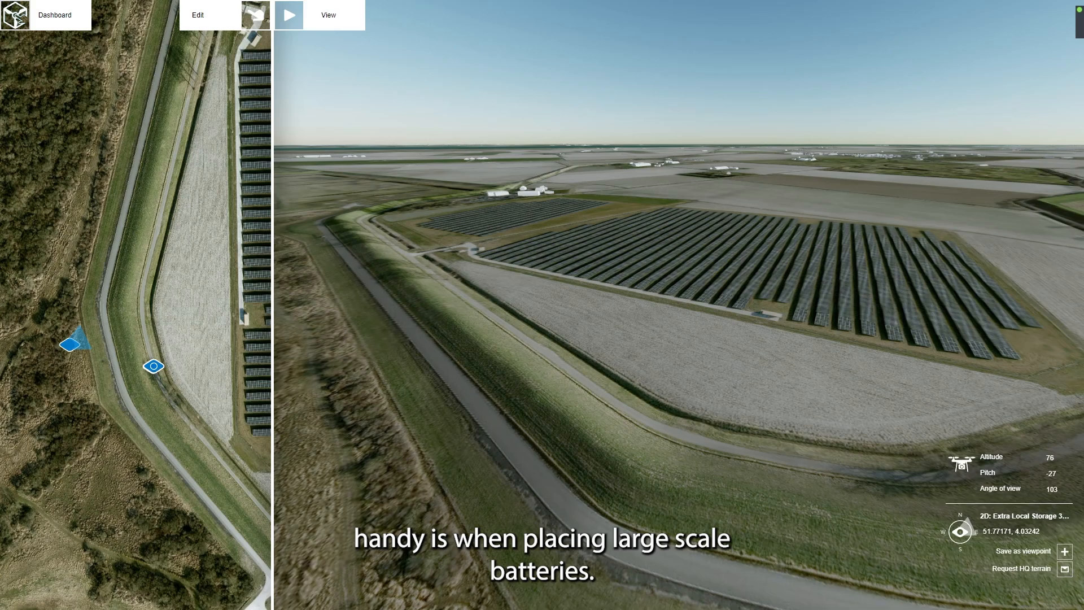
Step: Place Container 2.0 - 20ft - Lightblue objects over a small four-cornered area on the bare field beside the solar panels
{"action": "left_click", "coordinate": [255, 15]}
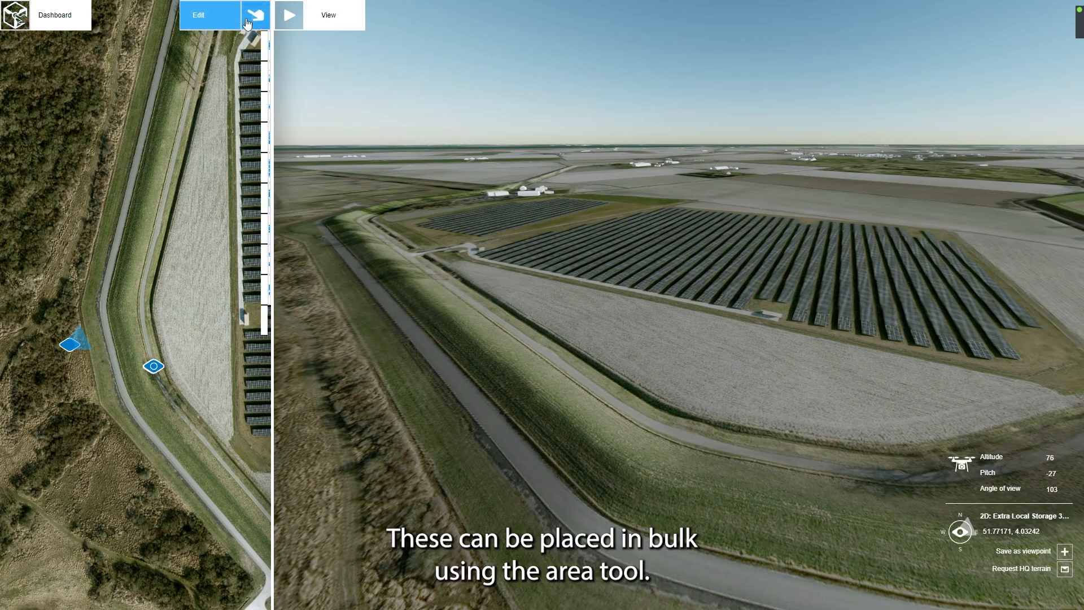
{"action": "left_click", "coordinate": [255, 195]}
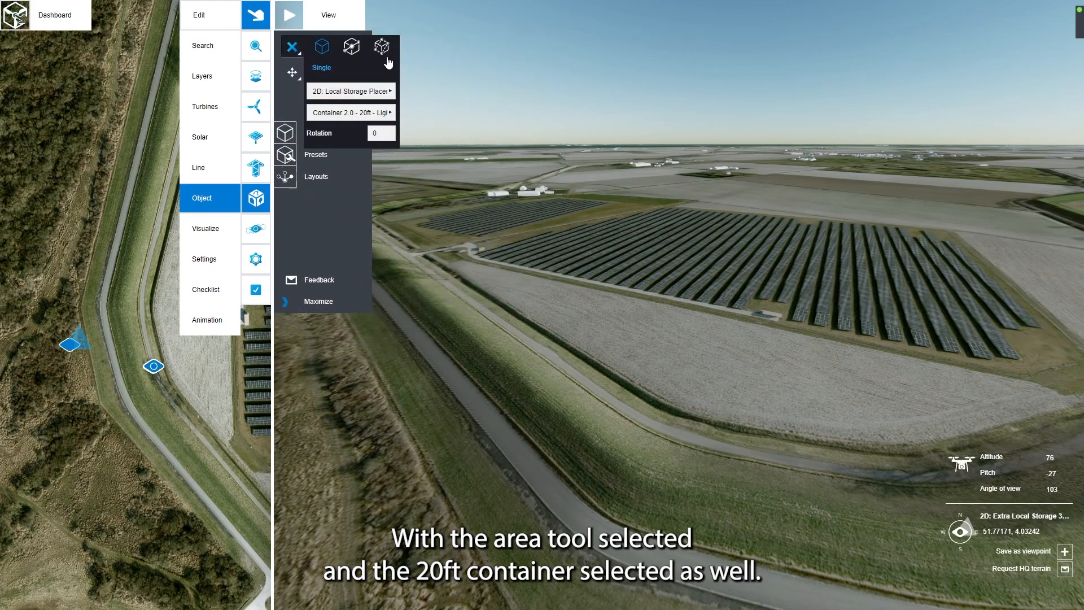
{"action": "left_click", "coordinate": [382, 48]}
{"action": "left_click", "coordinate": [389, 112]}
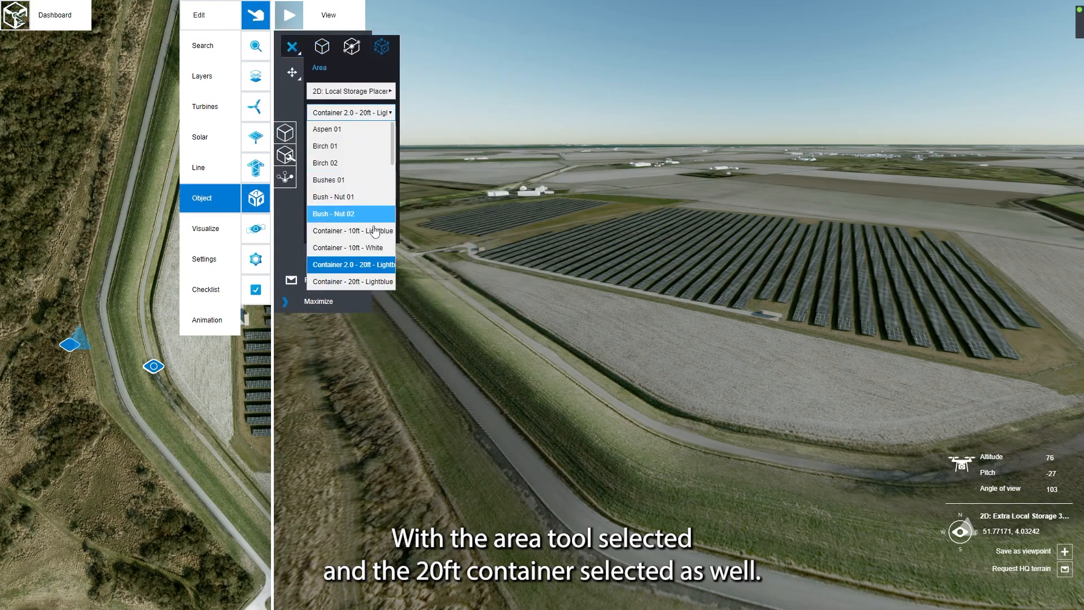
{"action": "left_click", "coordinate": [367, 264]}
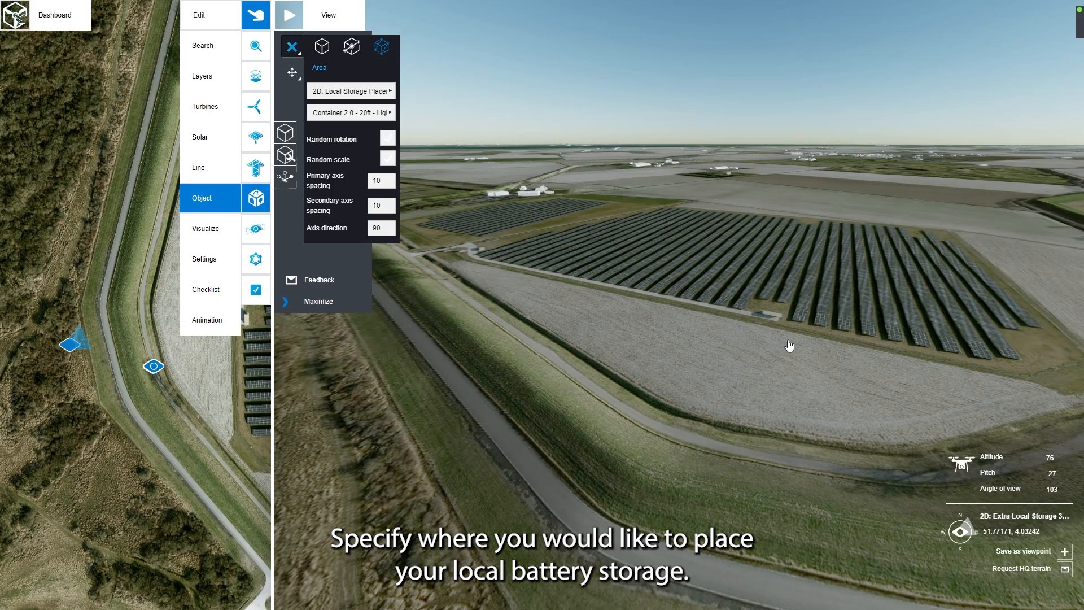
{"action": "left_click", "coordinate": [732, 334]}
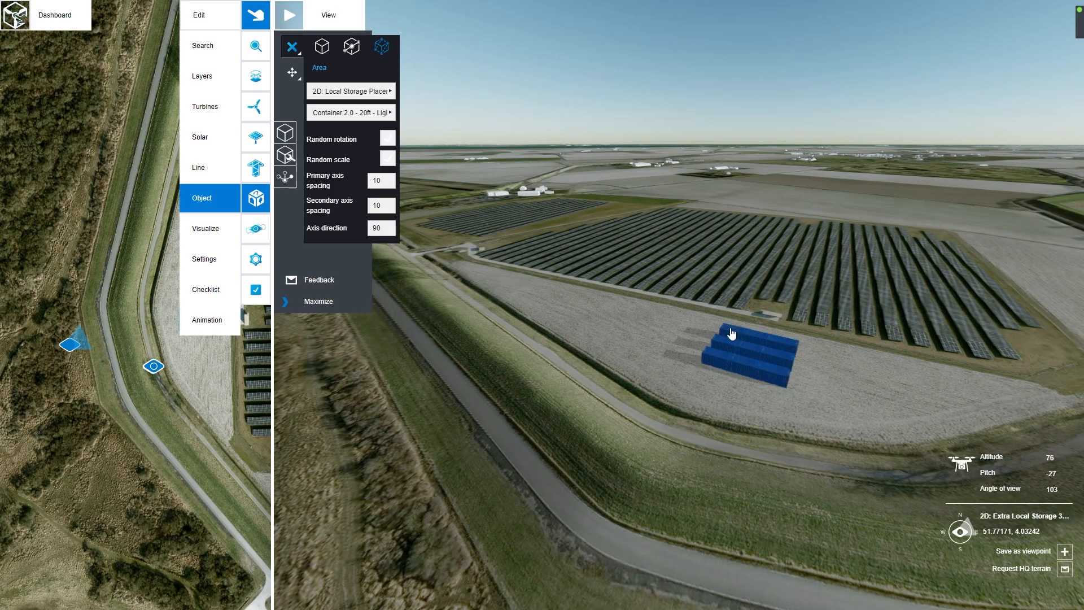
{"action": "left_click", "coordinate": [292, 49]}
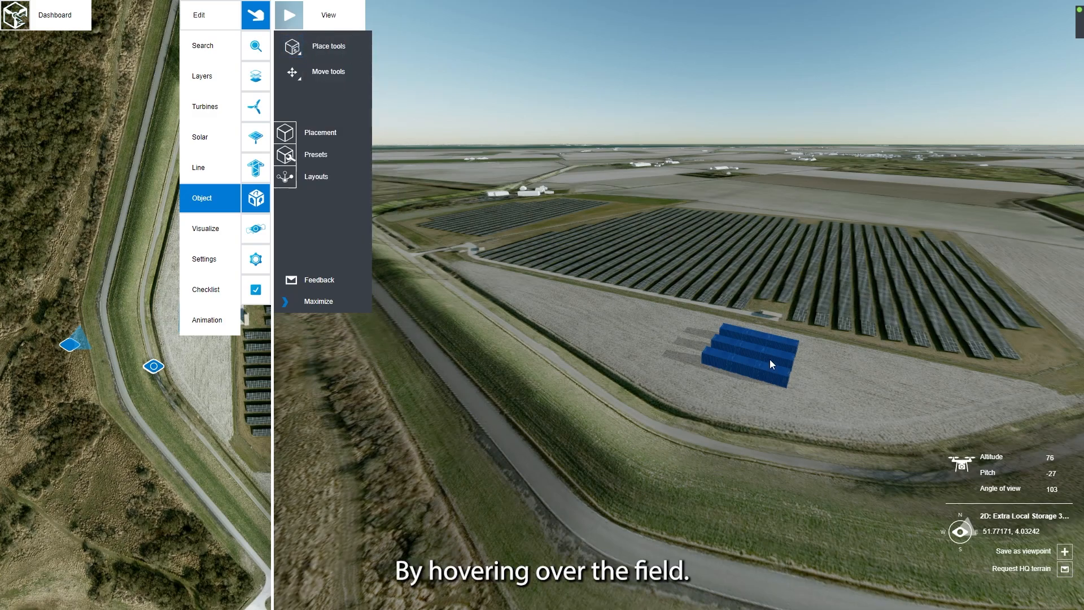
Step: Inspect the container field's summary, open its field details and set the primary axis spacing to 13
{"action": "mouse_move", "coordinate": [756, 346]}
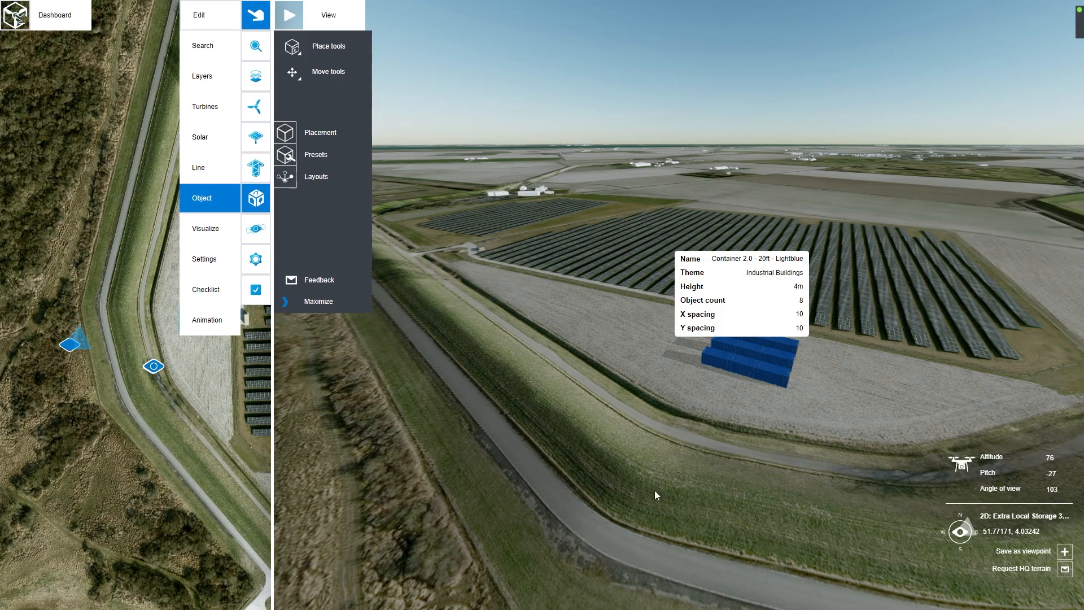
{"action": "left_click", "coordinate": [755, 355]}
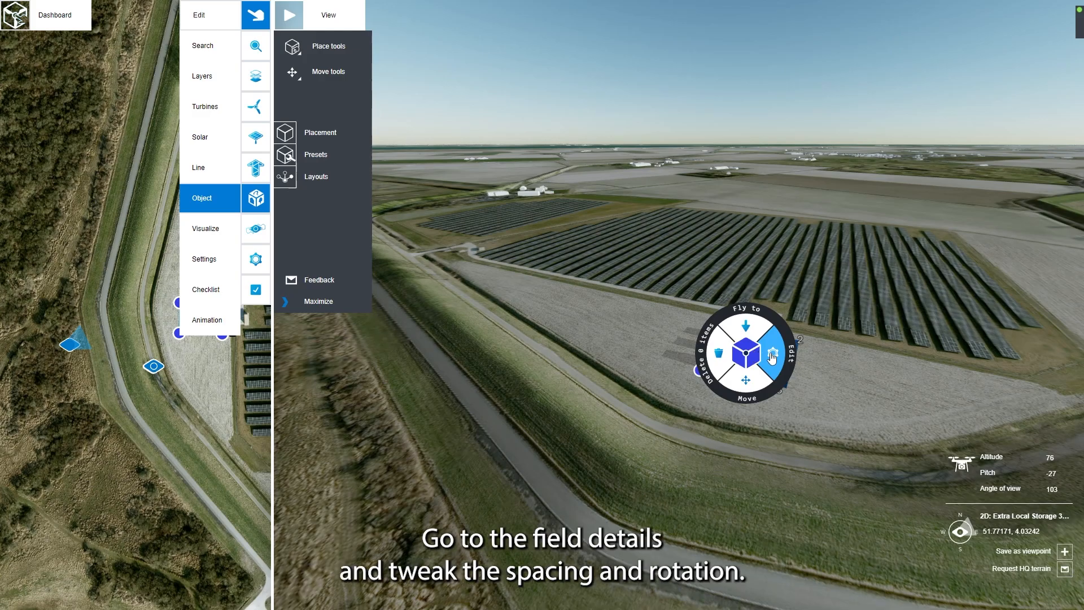
{"action": "left_click", "coordinate": [771, 357]}
{"action": "left_click", "coordinate": [471, 193]}
{"action": "left_click", "coordinate": [471, 193]}
{"action": "left_click", "coordinate": [471, 193]}
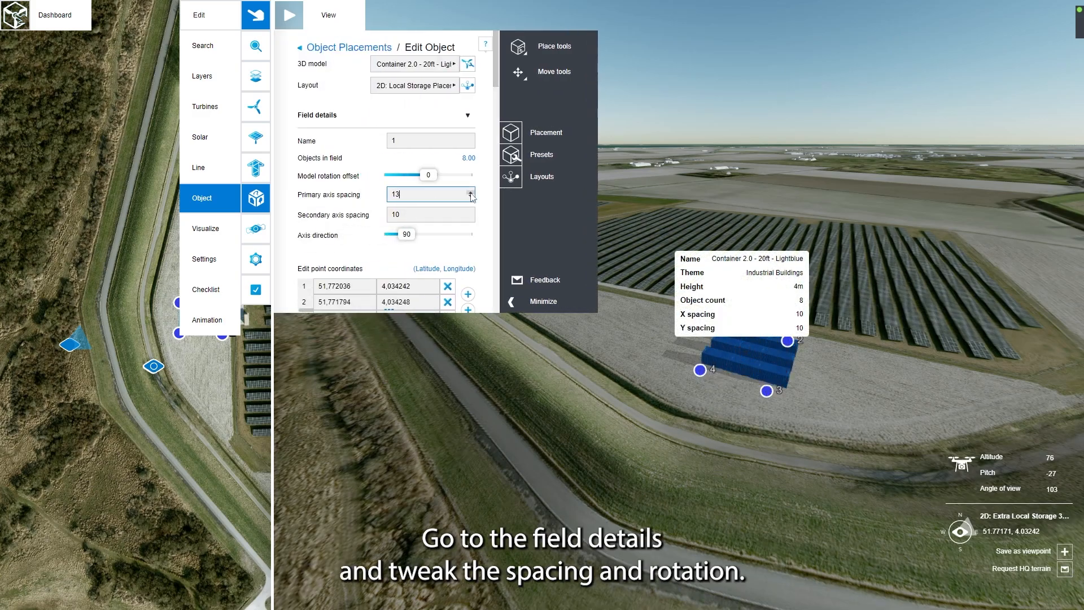